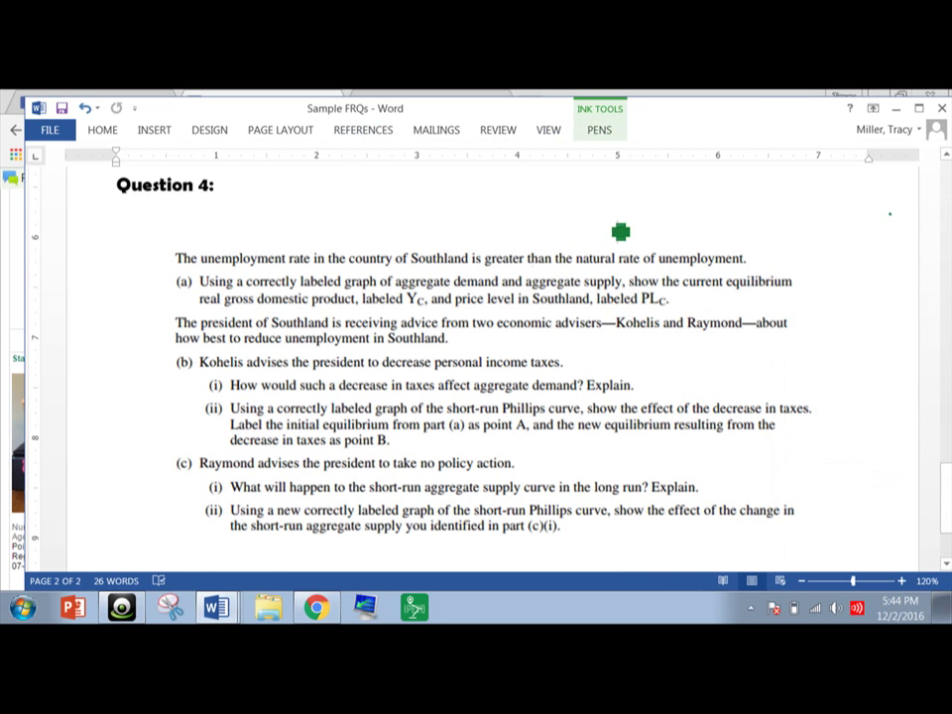
Underline the natural-rate-of-unemployment phrase, note '= recession', and underline 'current equilibrium' in green.
{"action": "mouse_move", "coordinate": [536, 268]}
{"action": "left_mouse_down"}
{"action": "mouse_move", "coordinate": [616, 281]}
{"action": "mouse_move", "coordinate": [743, 270]}
{"action": "mouse_move", "coordinate": [747, 260]}
{"action": "left_mouse_up"}
{"action": "mouse_move", "coordinate": [707, 241]}
{"action": "left_mouse_down"}
{"action": "mouse_move", "coordinate": [723, 229]}
{"action": "mouse_move", "coordinate": [753, 246]}
{"action": "mouse_move", "coordinate": [765, 229]}
{"action": "mouse_move", "coordinate": [851, 206]}
{"action": "left_mouse_up"}
{"action": "left_click_drag", "start_coordinate": [750, 253], "coordinate": [840, 220]}
{"action": "left_click", "coordinate": [803, 181]}
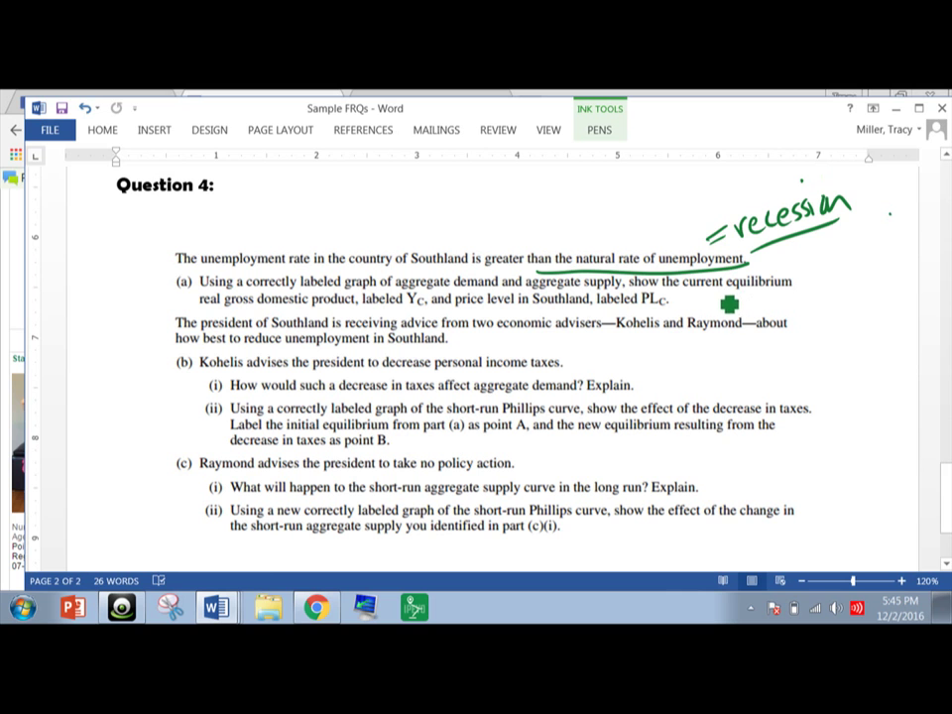
{"action": "mouse_move", "coordinate": [716, 295]}
{"action": "left_mouse_down"}
{"action": "mouse_move", "coordinate": [777, 293]}
{"action": "mouse_move", "coordinate": [807, 255]}
{"action": "mouse_move", "coordinate": [846, 296]}
{"action": "mouse_move", "coordinate": [862, 280]}
{"action": "left_mouse_up"}
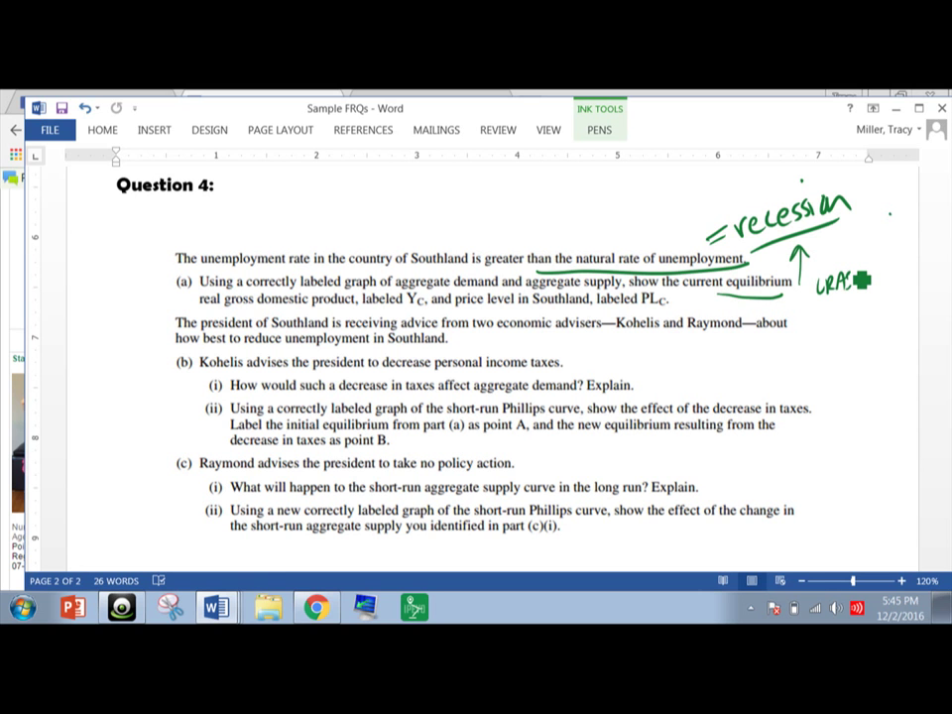
Circle item (i), long-run equilibrium output, in Question 3 with the green pen.
{"action": "left_click_drag", "start_coordinate": [944, 461], "coordinate": [942, 404]}
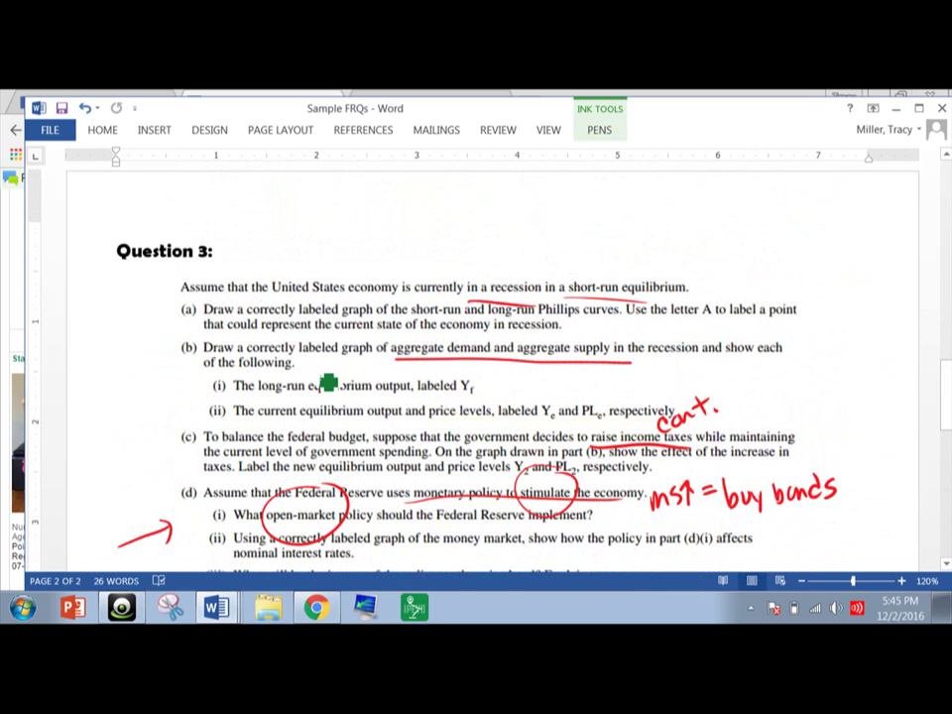
{"action": "mouse_move", "coordinate": [168, 406]}
{"action": "left_mouse_down"}
{"action": "mouse_move", "coordinate": [389, 410]}
{"action": "mouse_move", "coordinate": [308, 383]}
{"action": "mouse_move", "coordinate": [194, 408]}
{"action": "left_mouse_up"}
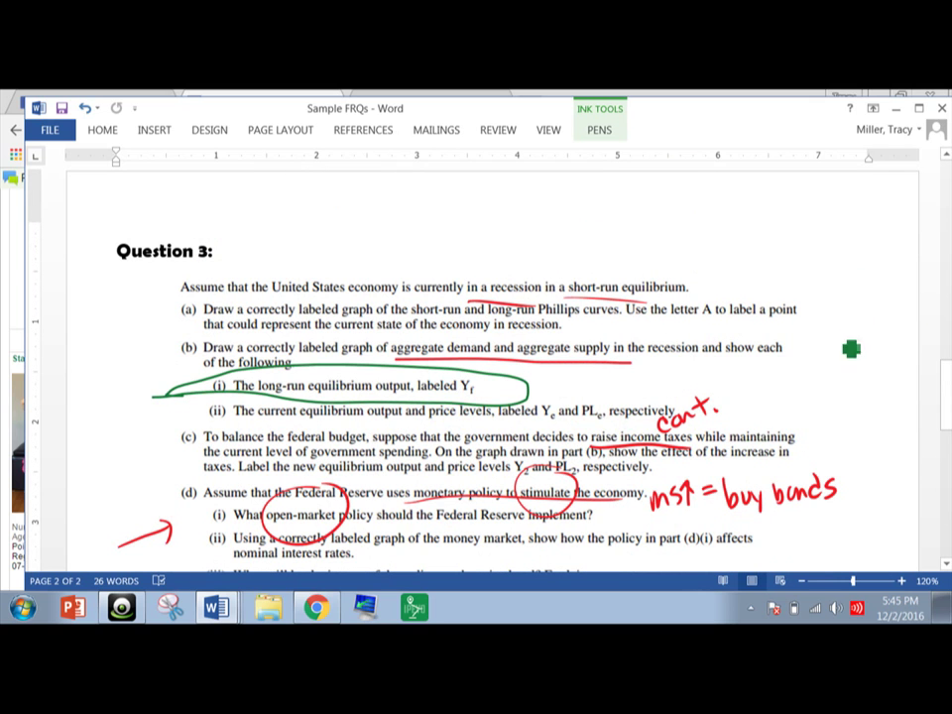
{"action": "left_click_drag", "start_coordinate": [944, 403], "coordinate": [940, 508]}
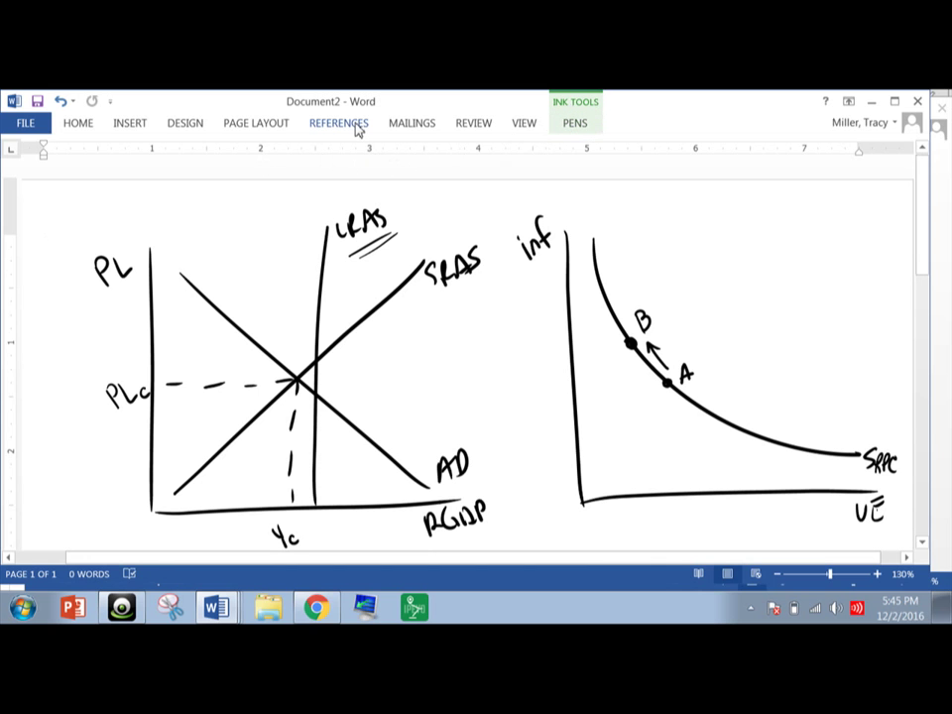
Circle the AD/AS equilibrium intersection, the PLc label and the Yc label in green.
{"action": "mouse_move", "coordinate": [318, 355]}
{"action": "left_mouse_down"}
{"action": "mouse_move", "coordinate": [337, 359]}
{"action": "mouse_move", "coordinate": [313, 347]}
{"action": "left_mouse_up"}
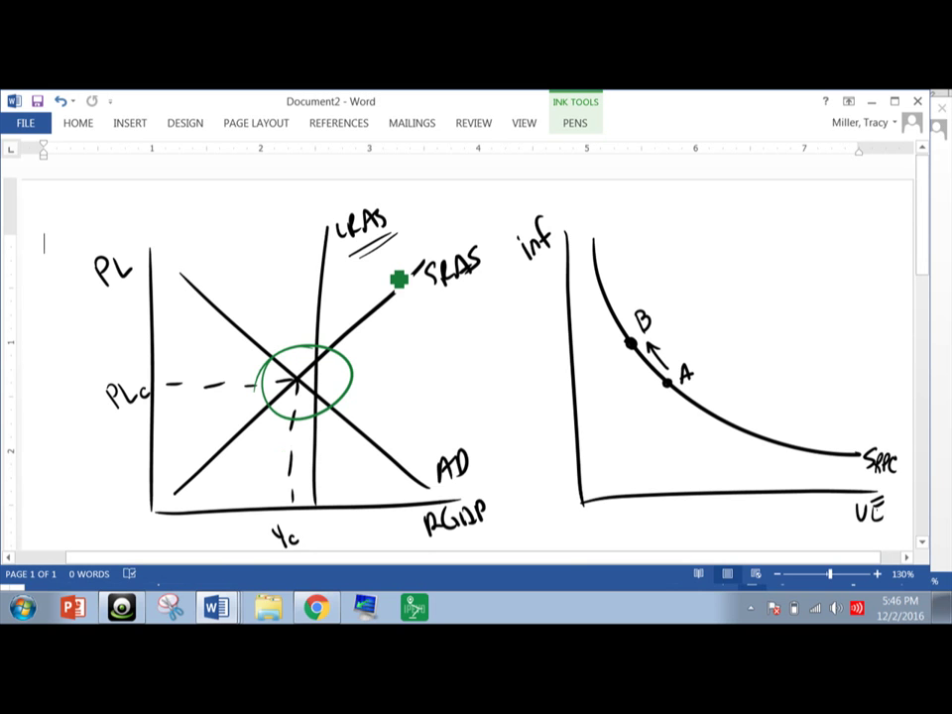
{"action": "mouse_move", "coordinate": [121, 353]}
{"action": "left_mouse_down"}
{"action": "mouse_move", "coordinate": [95, 420]}
{"action": "mouse_move", "coordinate": [149, 352]}
{"action": "left_mouse_up"}
{"action": "left_click_drag", "start_coordinate": [278, 509], "coordinate": [273, 492]}
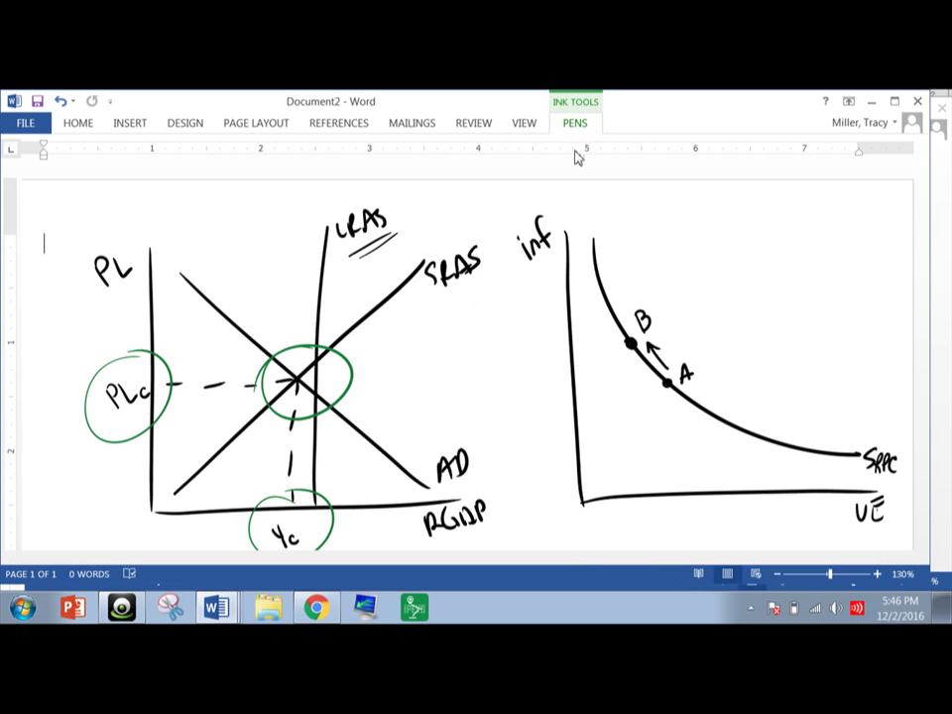
Delete the intersection, Yc and PLc circles, then return to Sample FRQs.
{"action": "left_click", "coordinate": [339, 359]}
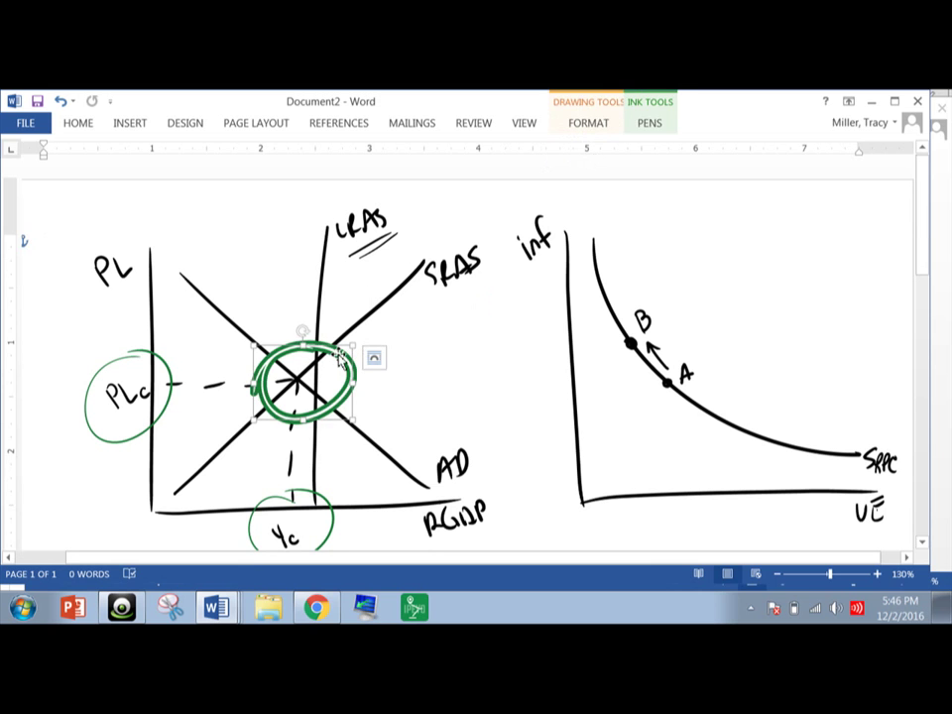
{"action": "key", "text": "Delete"}
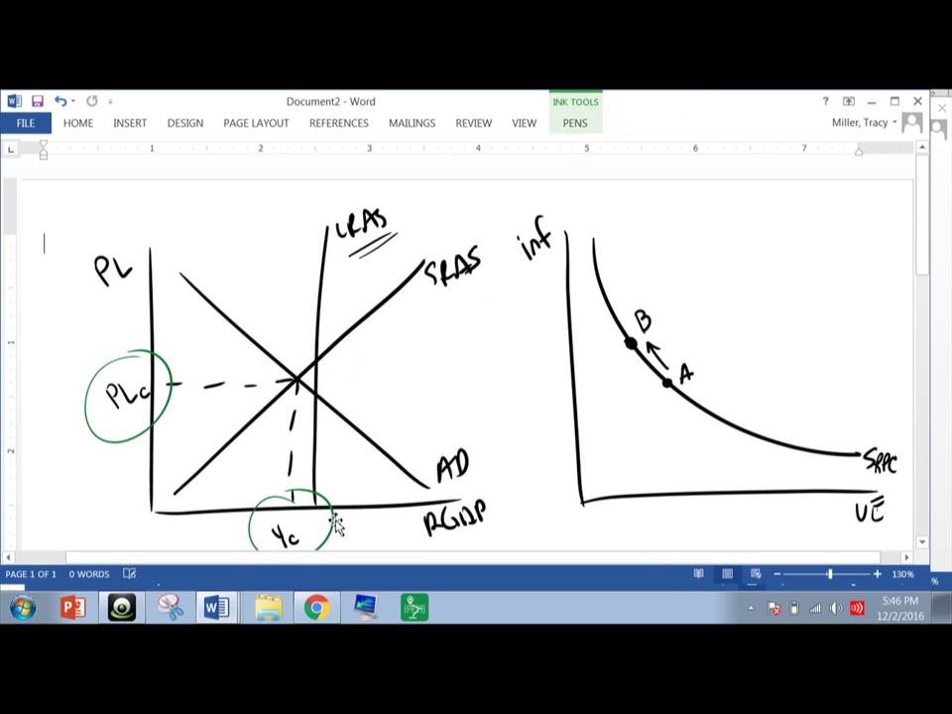
{"action": "left_click", "coordinate": [327, 496]}
{"action": "key", "text": "Delete"}
{"action": "left_click", "coordinate": [128, 351]}
{"action": "key", "text": "Delete"}
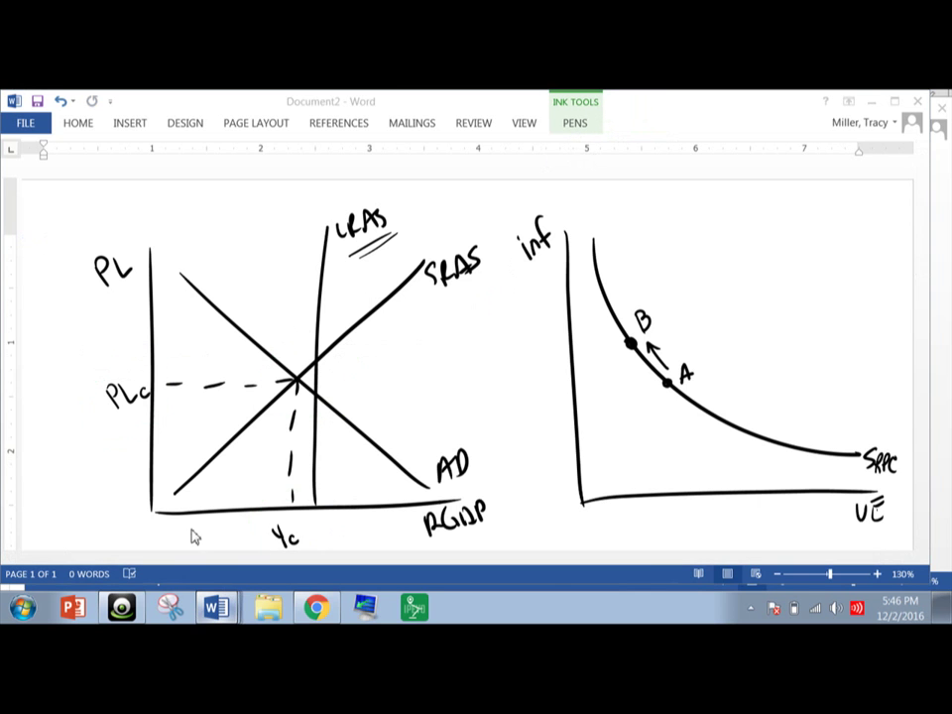
{"action": "left_click", "coordinate": [204, 520]}
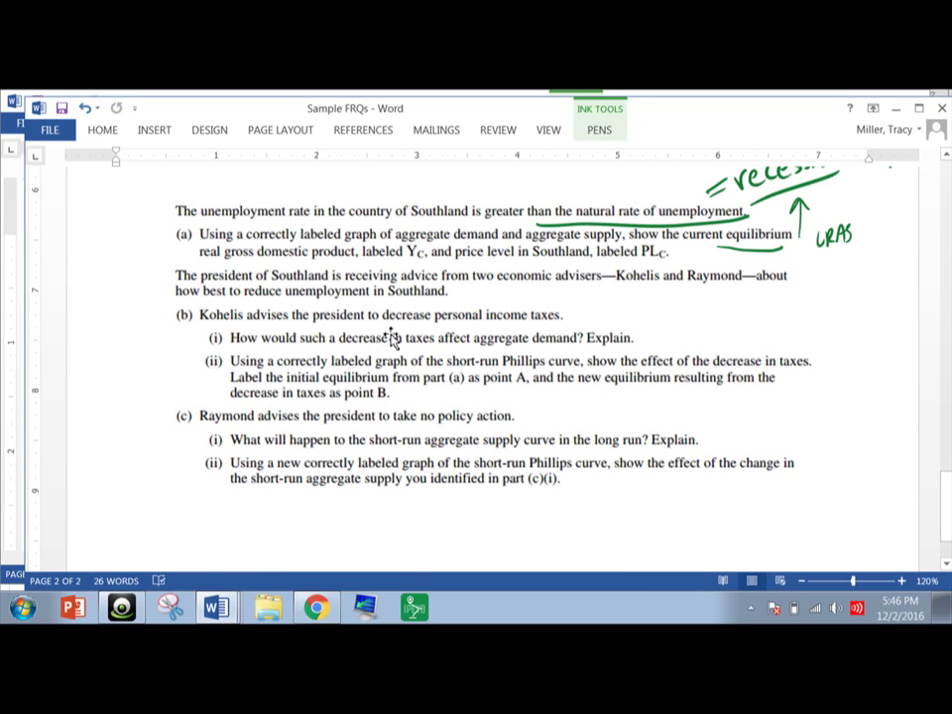
Underline 'economic advisers', circle '(b)' and underline 'decrease personal income taxes' in green.
{"action": "left_click_drag", "start_coordinate": [478, 297], "coordinate": [599, 287]}
{"action": "scroll", "coordinate": [441, 181], "scroll_direction": "up", "scroll_amount": 1}
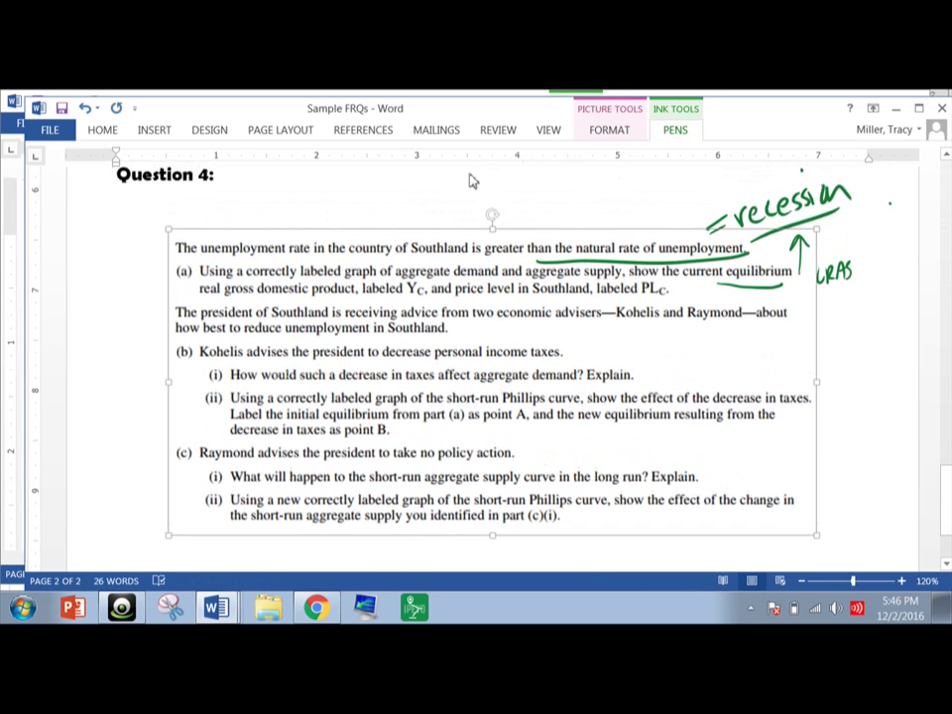
{"action": "left_click", "coordinate": [528, 196]}
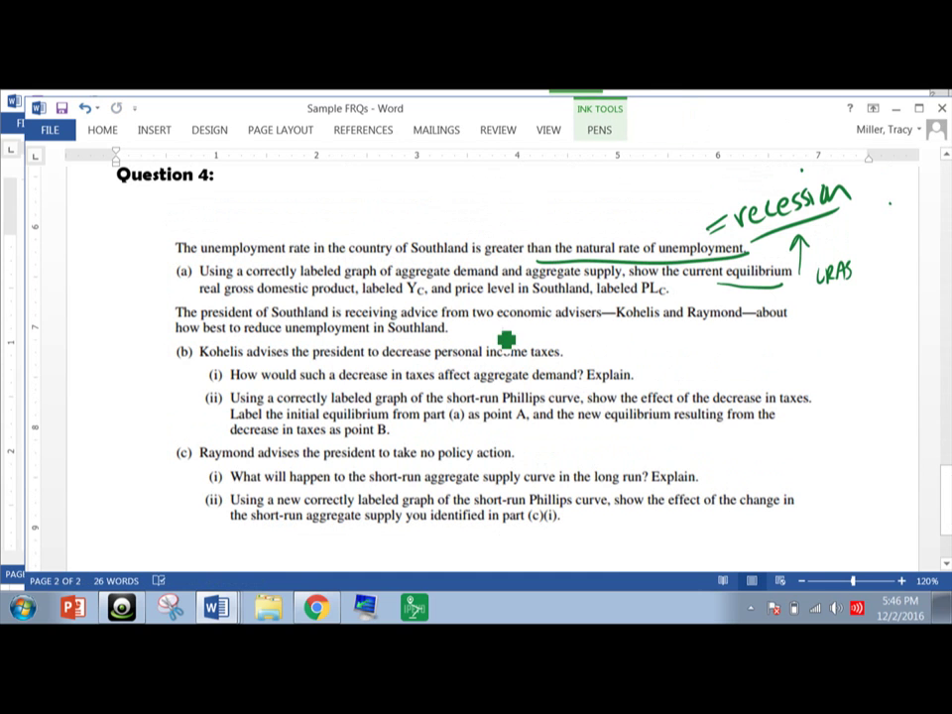
{"action": "left_click_drag", "start_coordinate": [511, 342], "coordinate": [625, 340]}
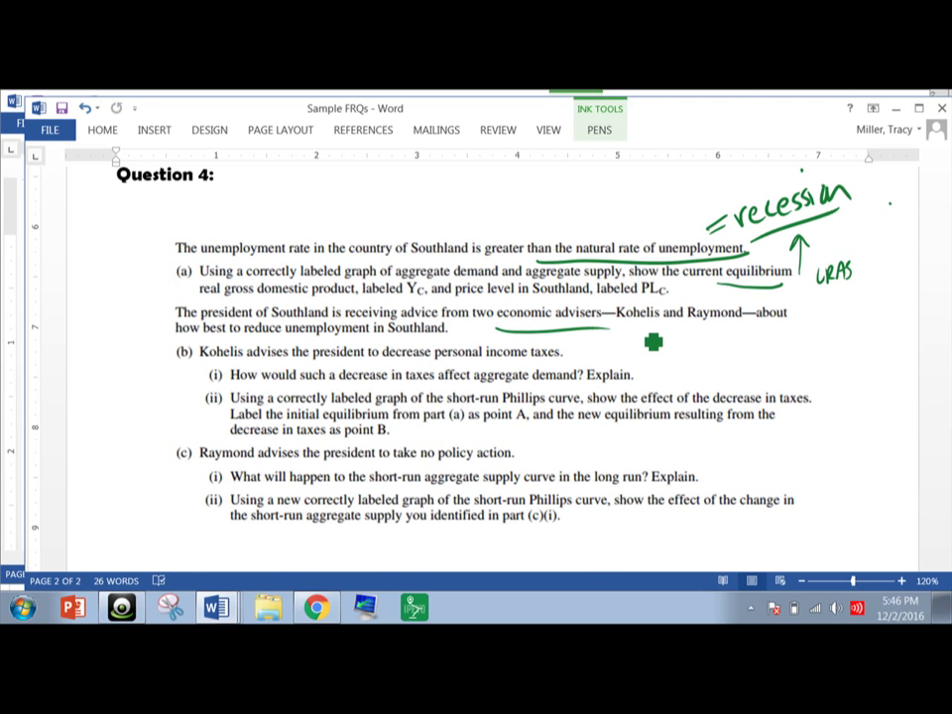
{"action": "left_click_drag", "start_coordinate": [161, 333], "coordinate": [147, 386]}
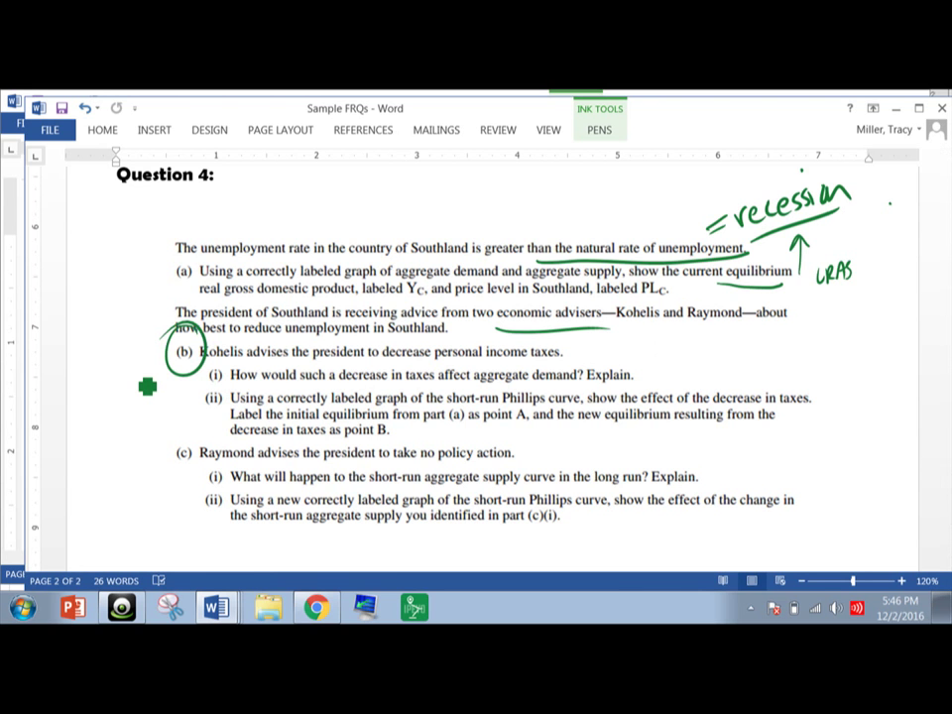
{"action": "mouse_move", "coordinate": [383, 359]}
{"action": "left_mouse_down"}
{"action": "mouse_move", "coordinate": [541, 372]}
{"action": "mouse_move", "coordinate": [561, 360]}
{"action": "left_mouse_up"}
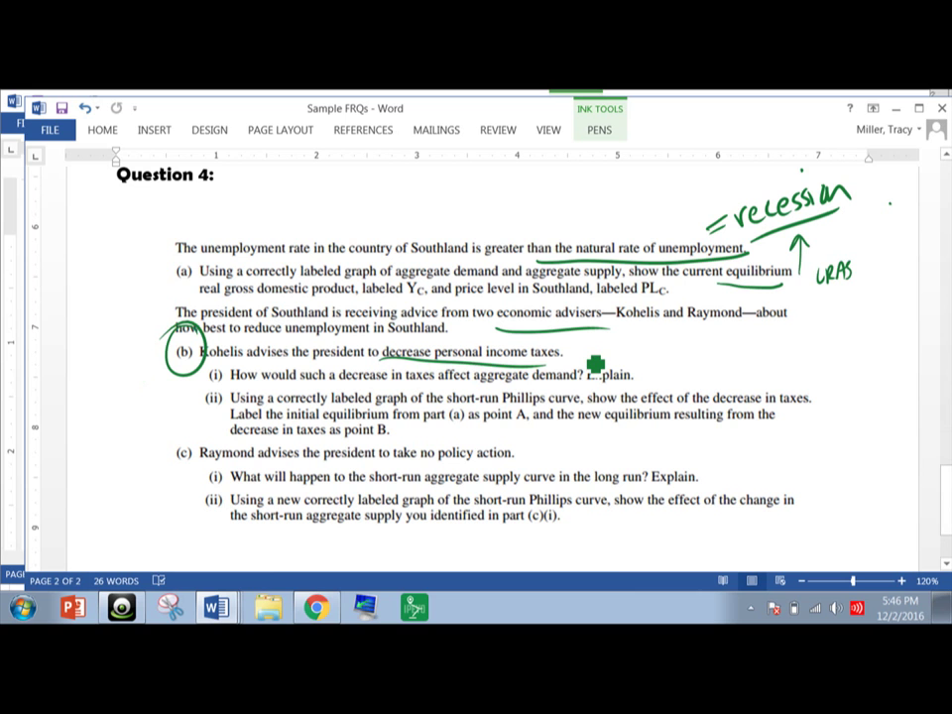
Circle 'affect aggregate demand? Explain' and write 'increase AD;' after an arrow.
{"action": "mouse_move", "coordinate": [597, 363]}
{"action": "left_mouse_down"}
{"action": "mouse_move", "coordinate": [574, 383]}
{"action": "mouse_move", "coordinate": [506, 397]}
{"action": "mouse_move", "coordinate": [512, 385]}
{"action": "left_mouse_up"}
{"action": "mouse_move", "coordinate": [601, 365]}
{"action": "left_mouse_down"}
{"action": "mouse_move", "coordinate": [624, 348]}
{"action": "mouse_move", "coordinate": [640, 363]}
{"action": "left_mouse_up"}
{"action": "left_click", "coordinate": [638, 343]}
{"action": "mouse_move", "coordinate": [645, 363]}
{"action": "left_mouse_down"}
{"action": "mouse_move", "coordinate": [723, 367]}
{"action": "mouse_move", "coordinate": [727, 349]}
{"action": "mouse_move", "coordinate": [764, 359]}
{"action": "mouse_move", "coordinate": [772, 347]}
{"action": "left_mouse_up"}
{"action": "mouse_move", "coordinate": [772, 347]}
{"action": "left_mouse_down"}
{"action": "mouse_move", "coordinate": [778, 365]}
{"action": "mouse_move", "coordinate": [898, 359]}
{"action": "left_mouse_up"}
{"action": "left_click", "coordinate": [780, 346]}
Handwrite 'lower taxes leads to more disposable income, which will increase consumption' in the margin.
{"action": "mouse_move", "coordinate": [678, 369]}
{"action": "left_mouse_down"}
{"action": "mouse_move", "coordinate": [694, 382]}
{"action": "mouse_move", "coordinate": [859, 385]}
{"action": "mouse_move", "coordinate": [844, 431]}
{"action": "mouse_move", "coordinate": [858, 416]}
{"action": "mouse_move", "coordinate": [893, 423]}
{"action": "left_mouse_up"}
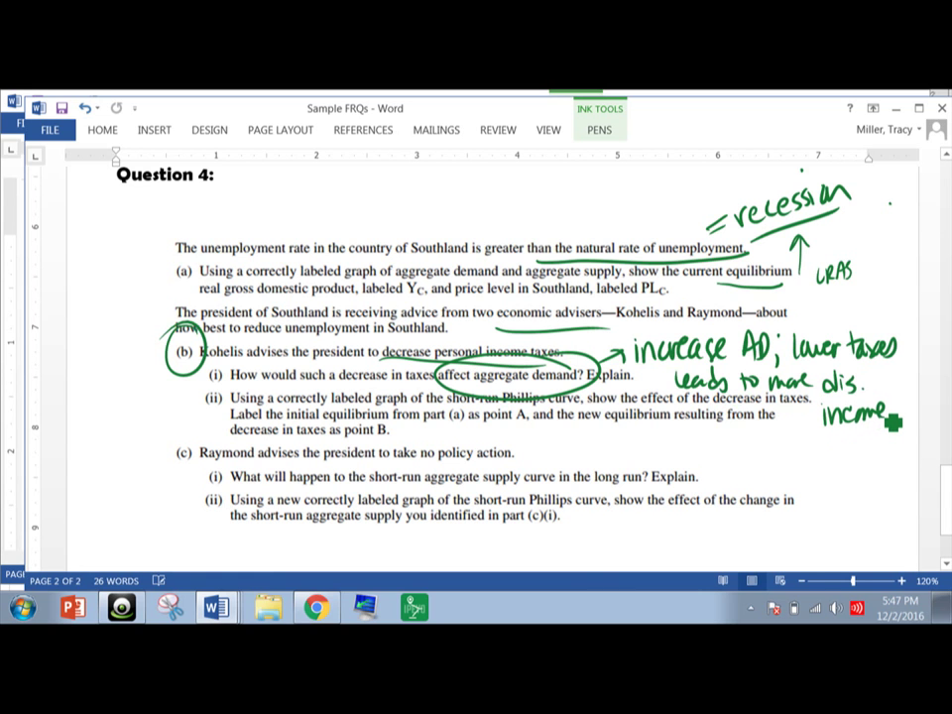
{"action": "left_click_drag", "start_coordinate": [895, 420], "coordinate": [897, 429]}
{"action": "mouse_move", "coordinate": [804, 449]}
{"action": "left_mouse_down"}
{"action": "mouse_move", "coordinate": [813, 458]}
{"action": "mouse_move", "coordinate": [903, 451]}
{"action": "left_mouse_up"}
{"action": "mouse_move", "coordinate": [808, 478]}
{"action": "left_mouse_down"}
{"action": "mouse_move", "coordinate": [831, 492]}
{"action": "mouse_move", "coordinate": [893, 480]}
{"action": "left_mouse_up"}
{"action": "mouse_move", "coordinate": [796, 511]}
{"action": "left_mouse_down"}
{"action": "mouse_move", "coordinate": [831, 523]}
{"action": "mouse_move", "coordinate": [878, 508]}
{"action": "left_mouse_up"}
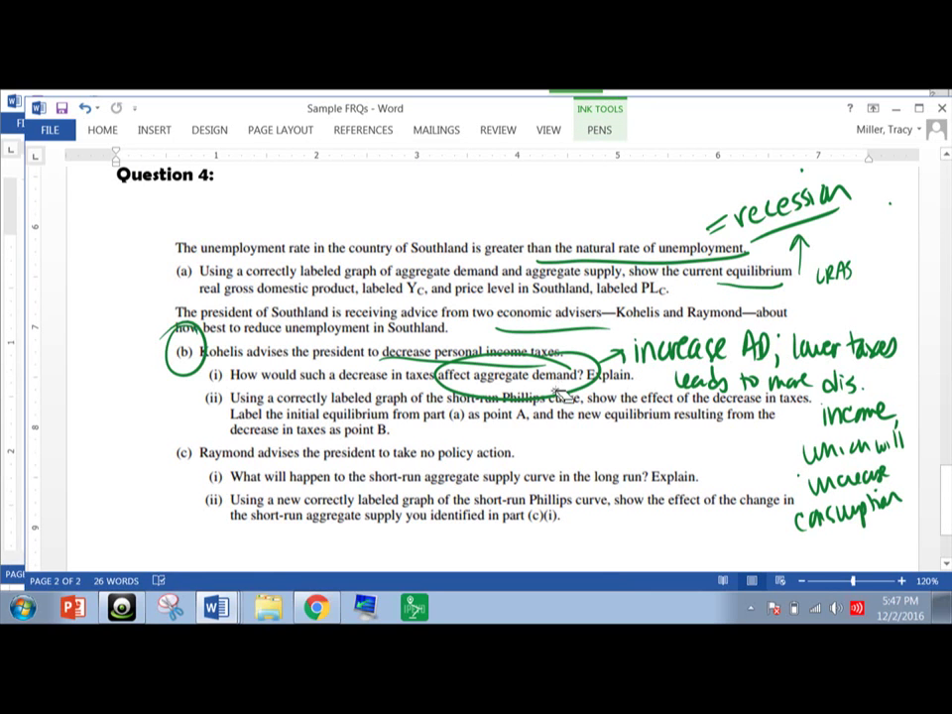
Erase the green part (b)(i) answer note and its leftover arrow.
{"action": "mouse_move", "coordinate": [561, 397]}
{"action": "left_mouse_down"}
{"action": "mouse_move", "coordinate": [655, 352]}
{"action": "mouse_move", "coordinate": [876, 344]}
{"action": "mouse_move", "coordinate": [751, 387]}
{"action": "mouse_move", "coordinate": [844, 399]}
{"action": "mouse_move", "coordinate": [803, 496]}
{"action": "mouse_move", "coordinate": [823, 526]}
{"action": "mouse_move", "coordinate": [870, 446]}
{"action": "mouse_move", "coordinate": [897, 435]}
{"action": "mouse_move", "coordinate": [849, 457]}
{"action": "left_mouse_up"}
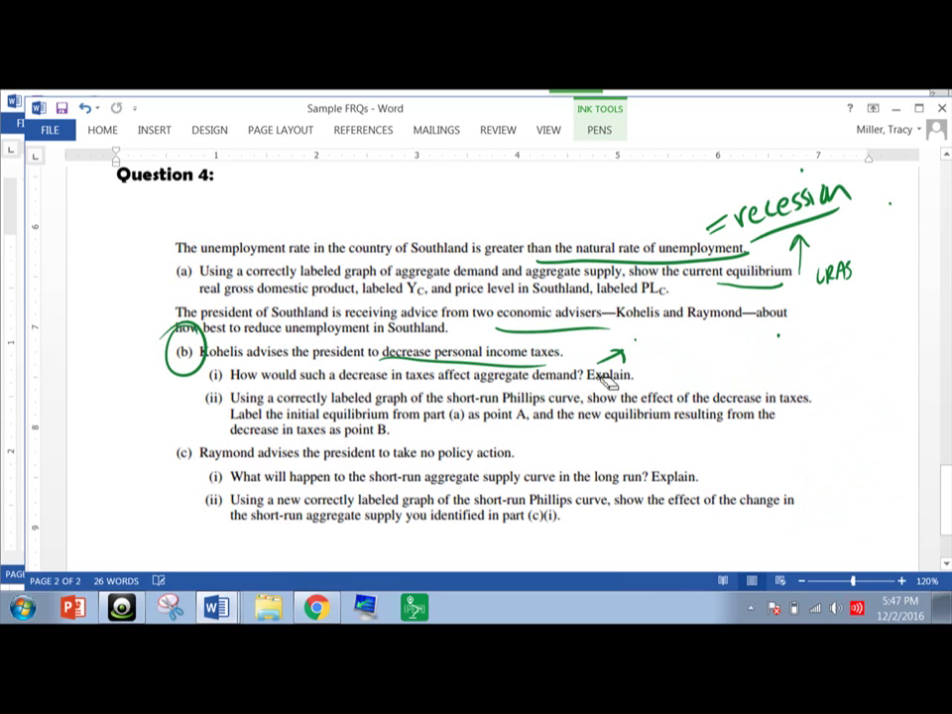
{"action": "left_click_drag", "start_coordinate": [605, 372], "coordinate": [638, 351]}
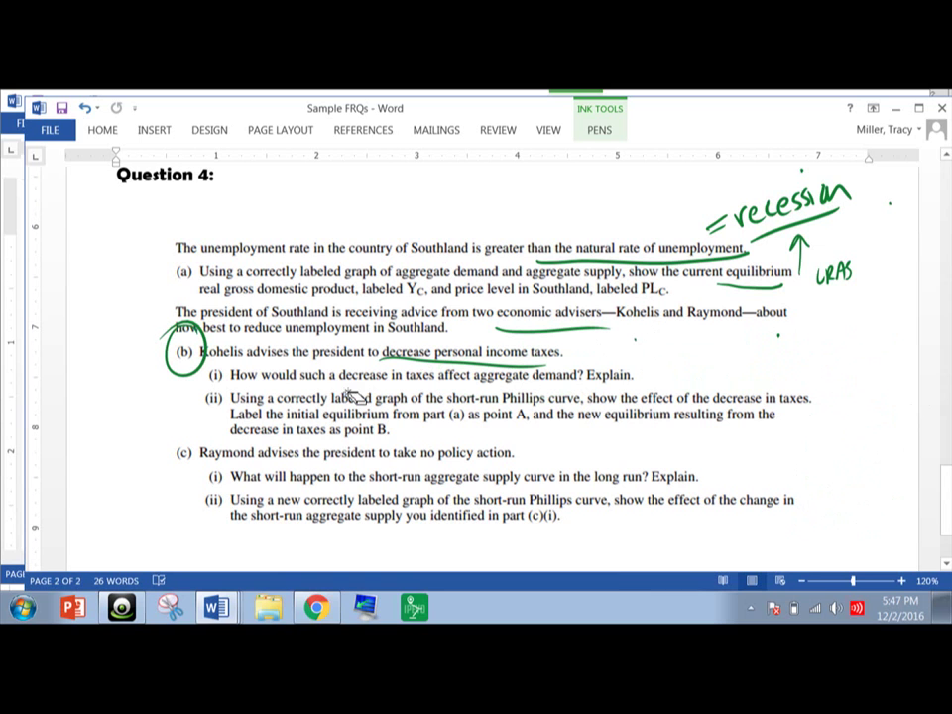
{"action": "left_click", "coordinate": [599, 130]}
In red, underline 'short-run Phillips curve', loop part (a), and underline points A and B.
{"action": "mouse_move", "coordinate": [444, 405]}
{"action": "left_mouse_down"}
{"action": "mouse_move", "coordinate": [575, 411]}
{"action": "mouse_move", "coordinate": [604, 402]}
{"action": "left_mouse_up"}
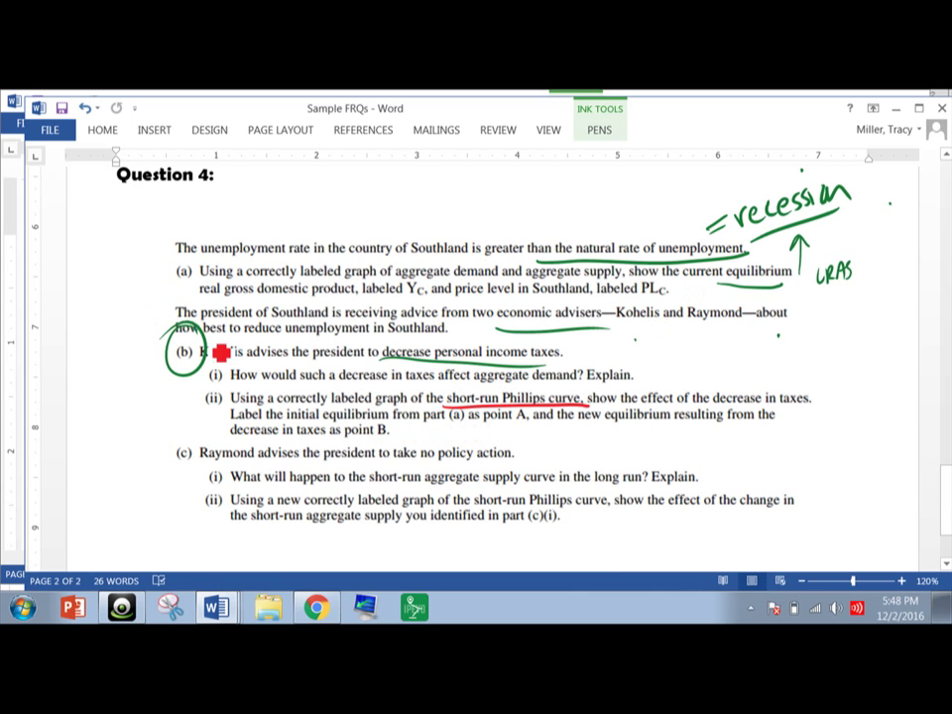
{"action": "left_click_drag", "start_coordinate": [209, 259], "coordinate": [130, 266]}
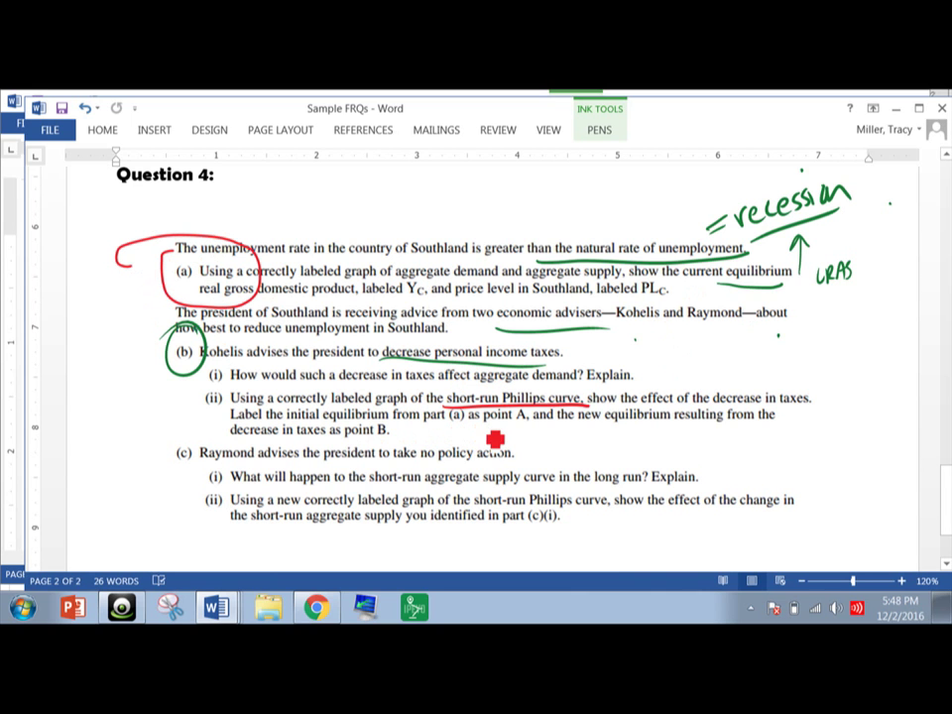
{"action": "left_click_drag", "start_coordinate": [485, 424], "coordinate": [527, 422]}
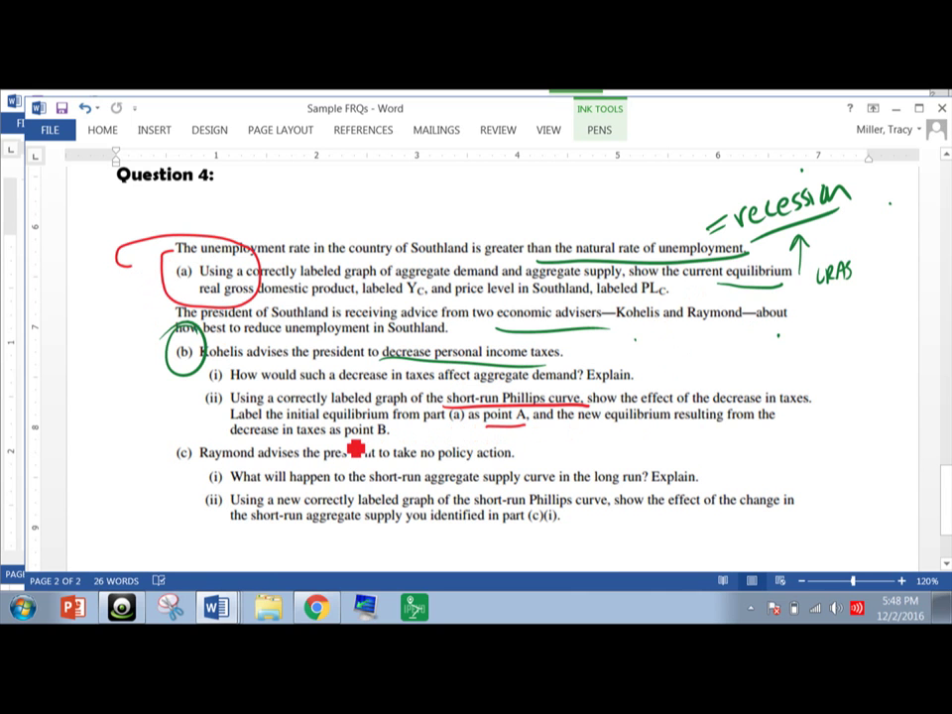
{"action": "left_click_drag", "start_coordinate": [345, 435], "coordinate": [389, 433]}
{"action": "key", "text": "alt+Tab"}
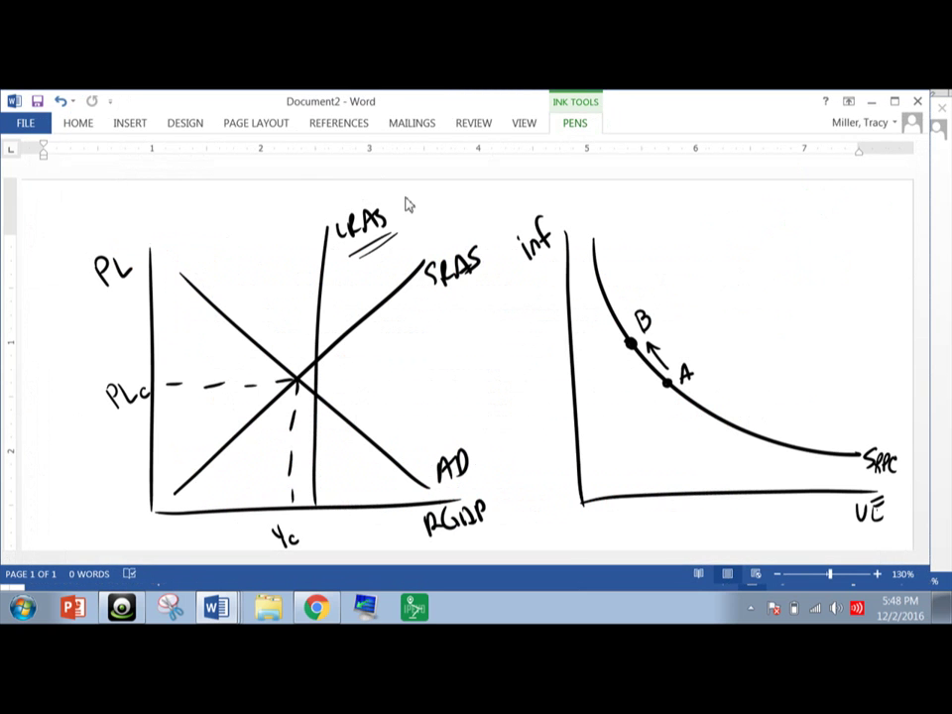
Highlight the inf, UE and SRPC labels and the A-to-B curve stretch in yellow.
{"action": "left_click_drag", "start_coordinate": [558, 207], "coordinate": [535, 243]}
{"action": "left_click_drag", "start_coordinate": [859, 510], "coordinate": [882, 511]}
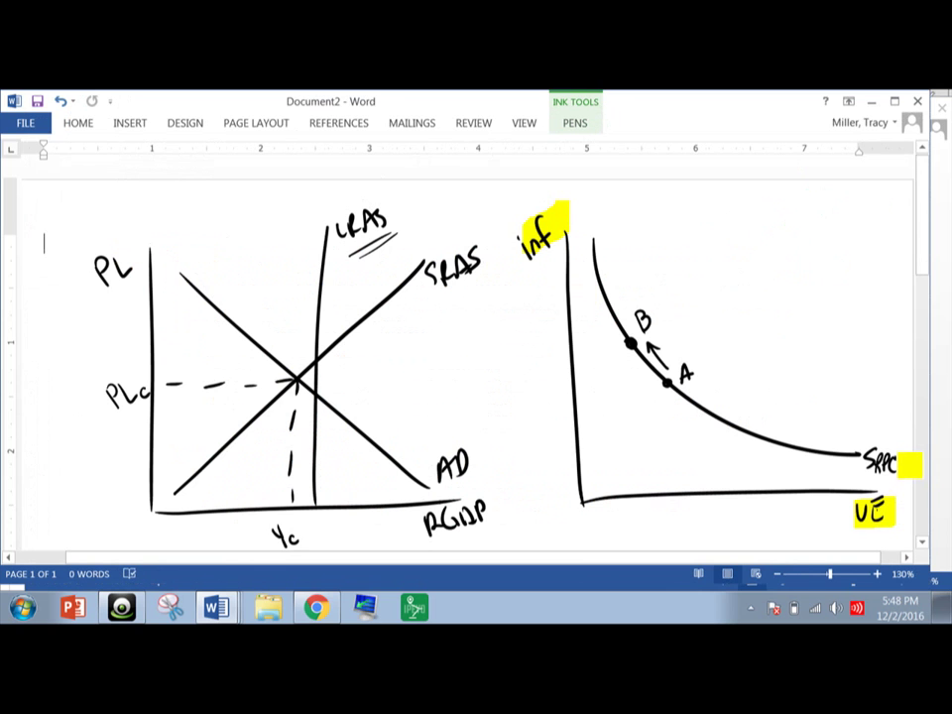
{"action": "left_click_drag", "start_coordinate": [908, 466], "coordinate": [854, 463]}
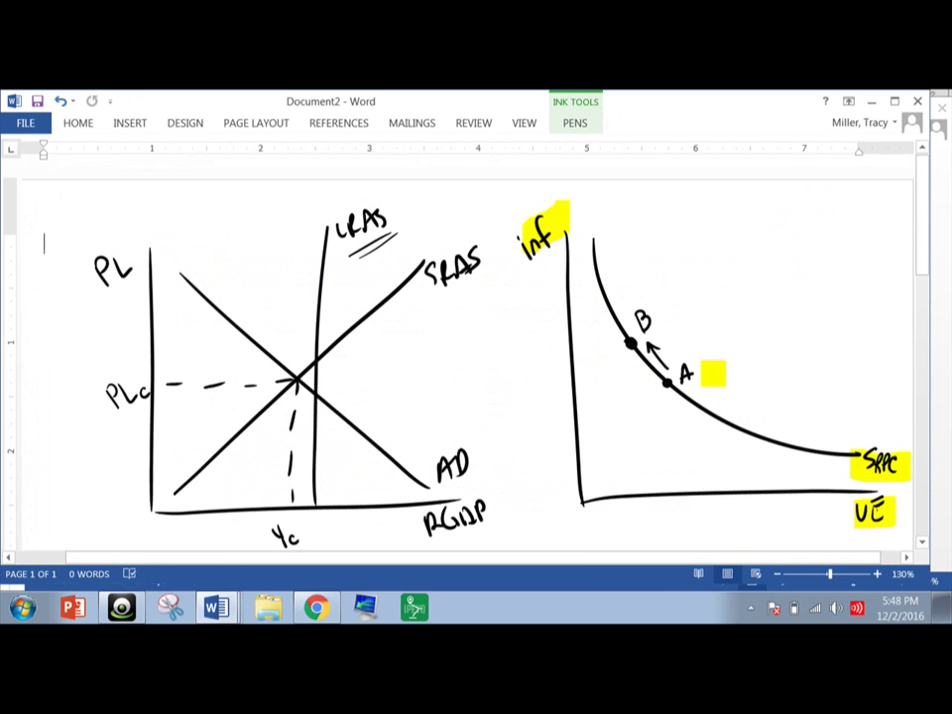
{"action": "left_click_drag", "start_coordinate": [709, 386], "coordinate": [631, 325]}
Draw a red rightward-shifted AD curve with two arrows on the AD/AS graph.
{"action": "left_click", "coordinate": [573, 124]}
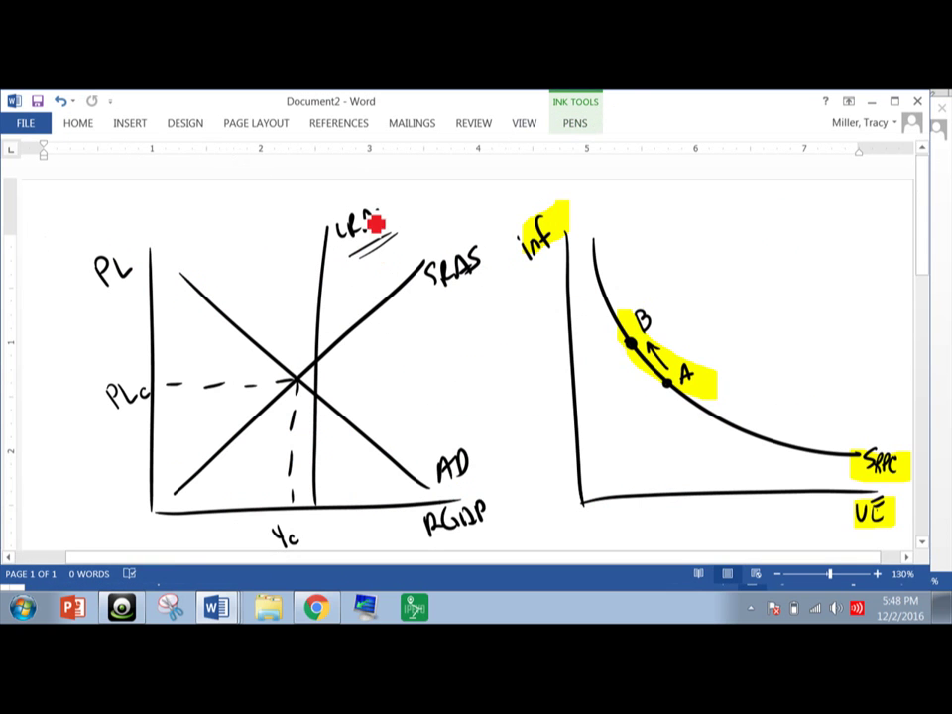
{"action": "left_click_drag", "start_coordinate": [359, 420], "coordinate": [385, 417]}
{"action": "left_click_drag", "start_coordinate": [243, 323], "coordinate": [275, 320]}
{"action": "left_click_drag", "start_coordinate": [317, 364], "coordinate": [464, 456]}
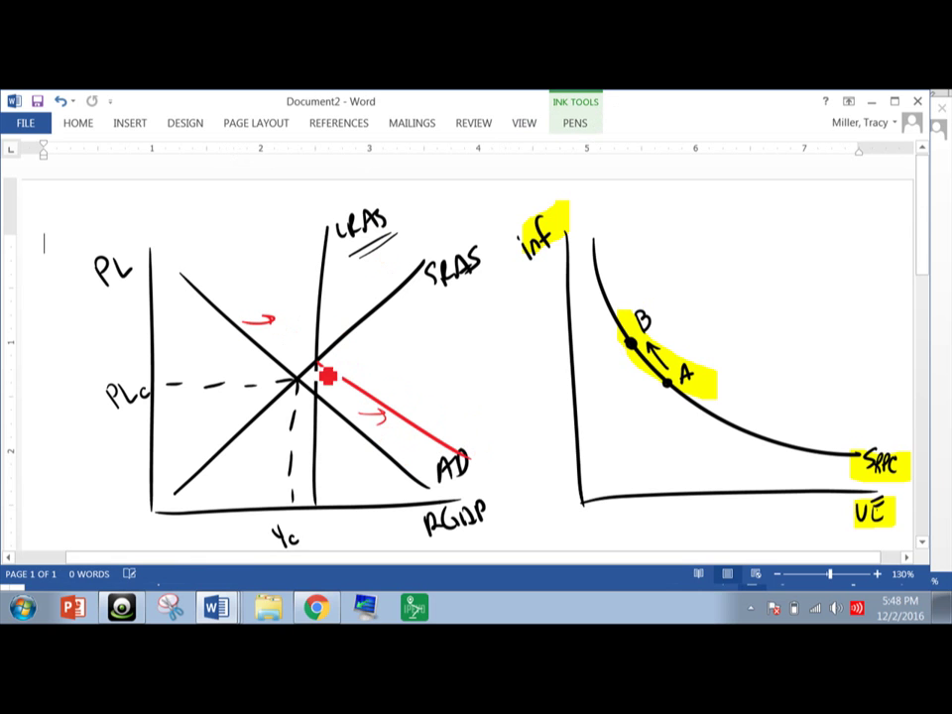
{"action": "left_click_drag", "start_coordinate": [319, 367], "coordinate": [205, 252]}
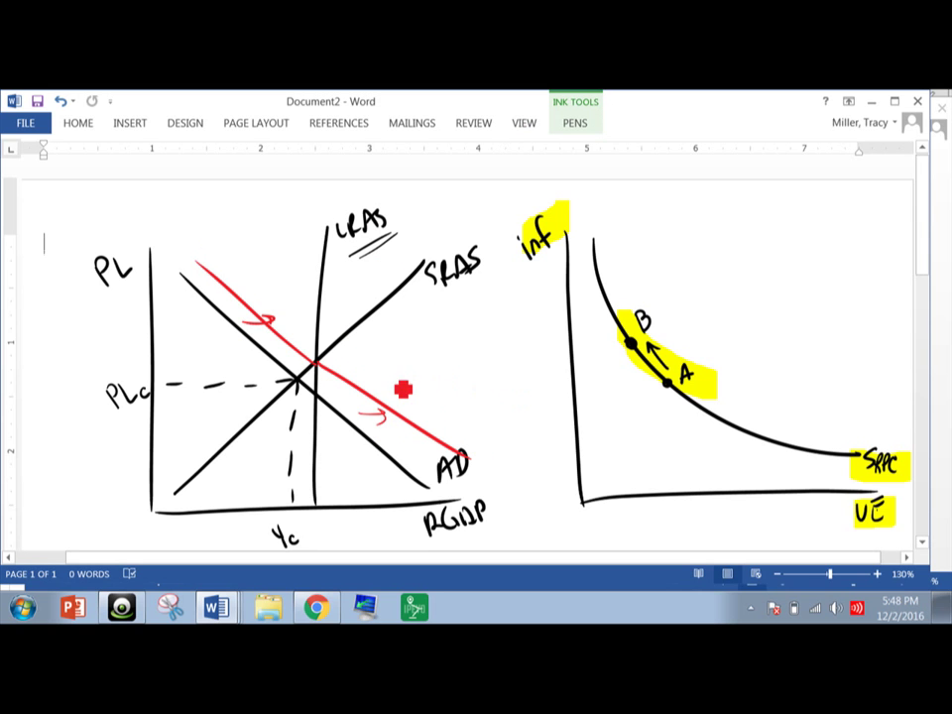
Draw a red arrow from the AD graph to the Phillips curve and write 'AD = on the line'.
{"action": "mouse_move", "coordinate": [392, 377]}
{"action": "left_mouse_down"}
{"action": "mouse_move", "coordinate": [672, 166]}
{"action": "mouse_move", "coordinate": [719, 290]}
{"action": "mouse_move", "coordinate": [732, 278]}
{"action": "left_mouse_up"}
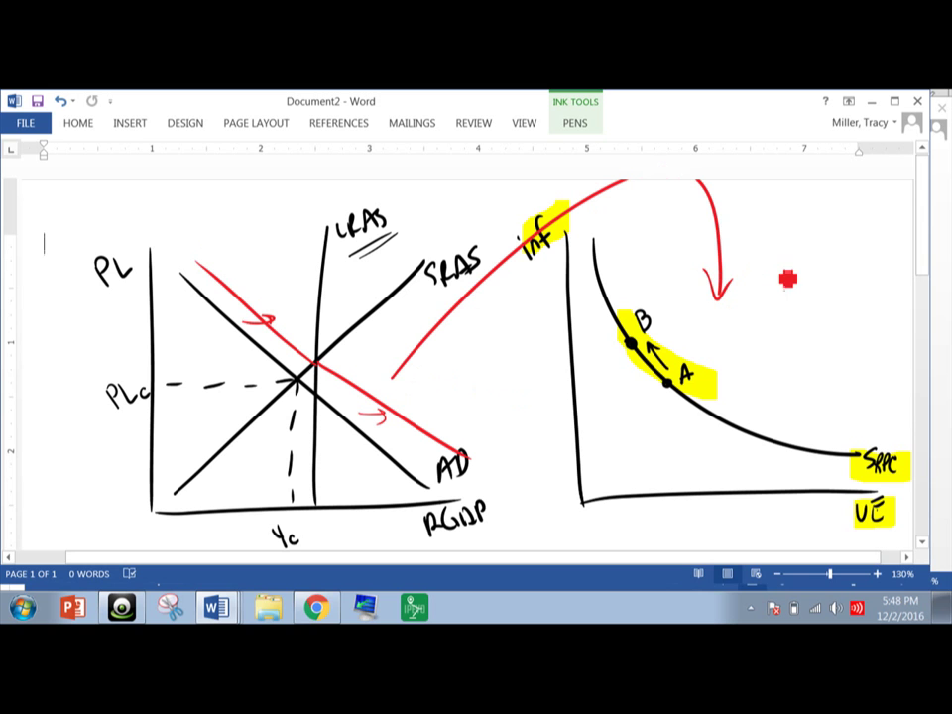
{"action": "mouse_move", "coordinate": [759, 288]}
{"action": "left_mouse_down"}
{"action": "mouse_move", "coordinate": [773, 325]}
{"action": "mouse_move", "coordinate": [748, 325]}
{"action": "mouse_move", "coordinate": [794, 285]}
{"action": "left_mouse_up"}
{"action": "left_click_drag", "start_coordinate": [781, 298], "coordinate": [813, 294]}
{"action": "left_click_drag", "start_coordinate": [815, 302], "coordinate": [830, 294]}
{"action": "mouse_move", "coordinate": [841, 267]}
{"action": "left_mouse_down"}
{"action": "mouse_move", "coordinate": [842, 296]}
{"action": "mouse_move", "coordinate": [851, 279]}
{"action": "left_mouse_up"}
{"action": "mouse_move", "coordinate": [855, 260]}
{"action": "left_mouse_down"}
{"action": "mouse_move", "coordinate": [871, 291]}
{"action": "mouse_move", "coordinate": [882, 244]}
{"action": "left_mouse_up"}
{"action": "mouse_move", "coordinate": [811, 302]}
{"action": "left_mouse_down"}
{"action": "mouse_move", "coordinate": [817, 328]}
{"action": "mouse_move", "coordinate": [827, 327]}
{"action": "left_mouse_up"}
{"action": "left_click_drag", "start_coordinate": [833, 327], "coordinate": [863, 309]}
{"action": "left_click_drag", "start_coordinate": [816, 345], "coordinate": [871, 315]}
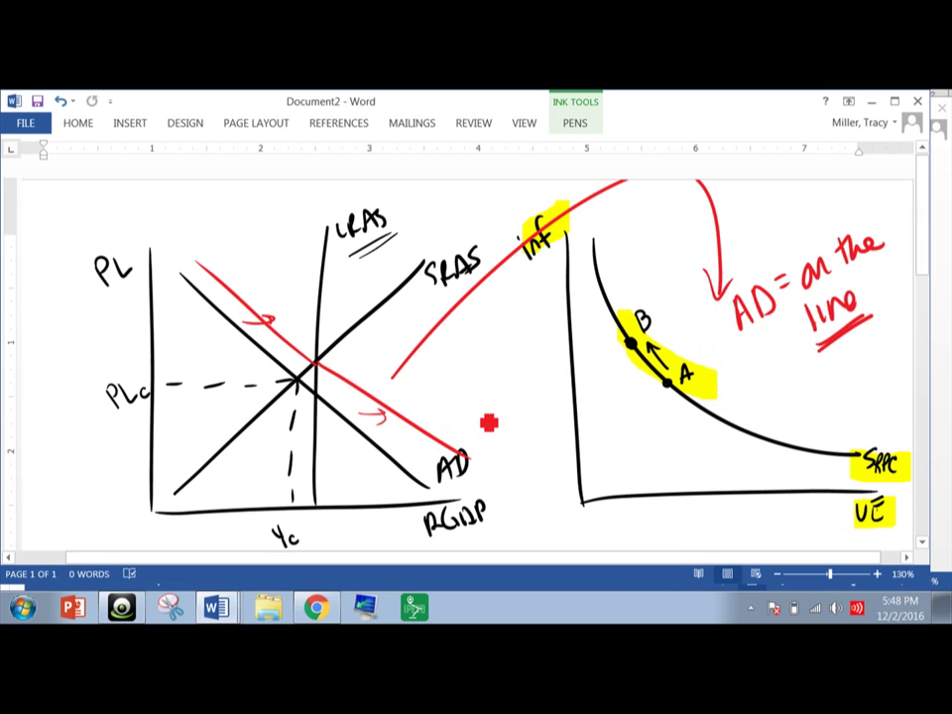
Add arrows and a 'PC' note, circle points A and B, and mark a lower SRPC point.
{"action": "left_click_drag", "start_coordinate": [746, 347], "coordinate": [793, 335]}
{"action": "left_click_drag", "start_coordinate": [778, 325], "coordinate": [767, 396]}
{"action": "mouse_move", "coordinate": [767, 375]}
{"action": "left_mouse_down"}
{"action": "mouse_move", "coordinate": [768, 387]}
{"action": "mouse_move", "coordinate": [801, 393]}
{"action": "mouse_move", "coordinate": [801, 411]}
{"action": "mouse_move", "coordinate": [783, 419]}
{"action": "left_mouse_up"}
{"action": "left_click_drag", "start_coordinate": [797, 409], "coordinate": [801, 423]}
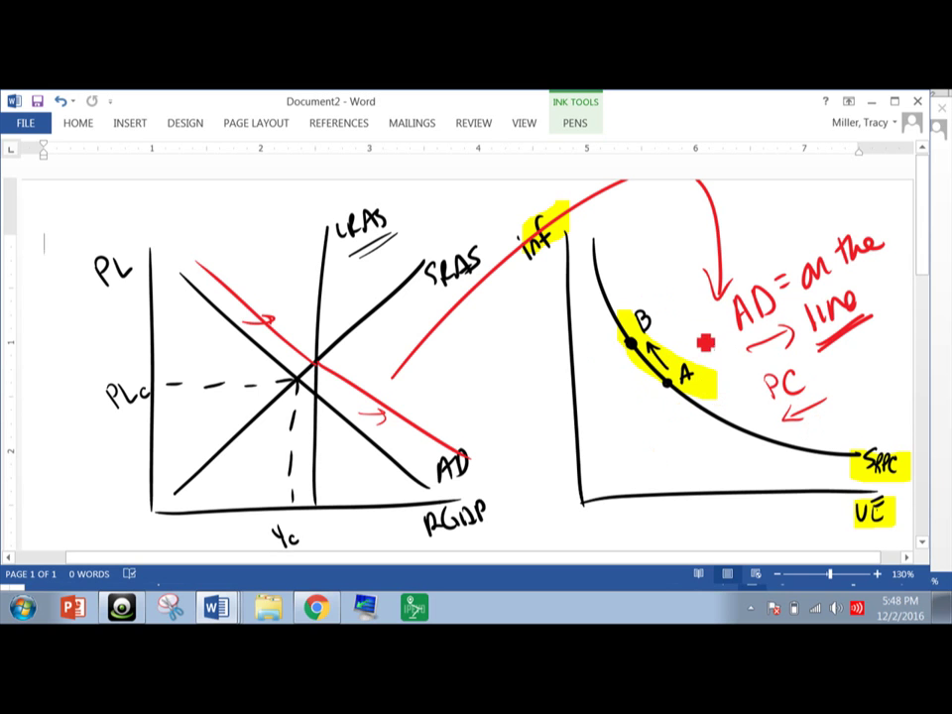
{"action": "mouse_move", "coordinate": [694, 289]}
{"action": "left_mouse_down"}
{"action": "mouse_move", "coordinate": [666, 432]}
{"action": "mouse_move", "coordinate": [706, 297]}
{"action": "left_mouse_up"}
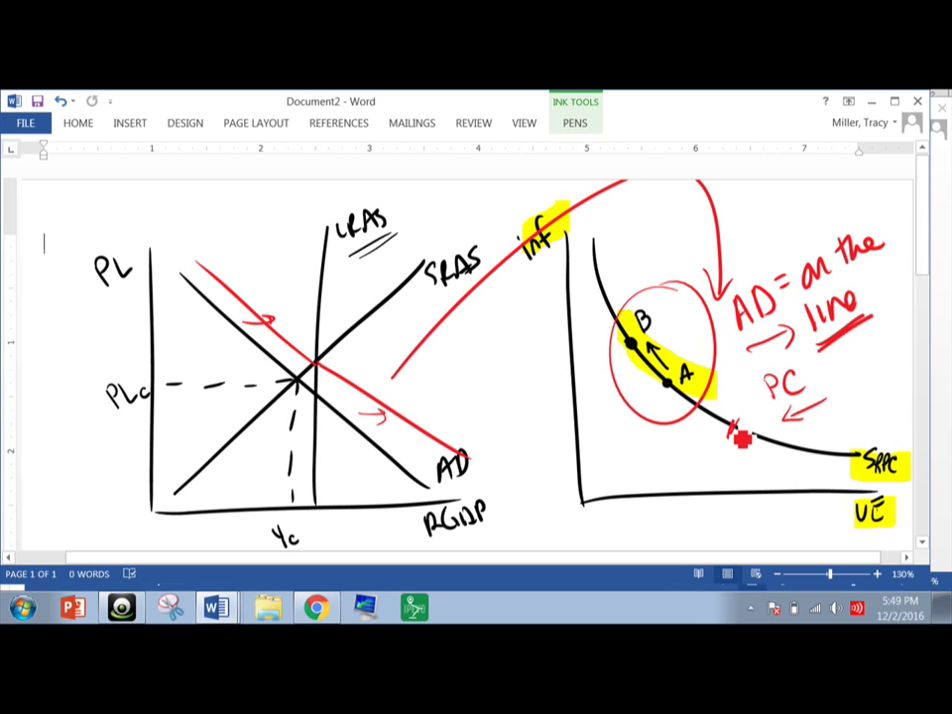
{"action": "left_click_drag", "start_coordinate": [727, 434], "coordinate": [738, 421]}
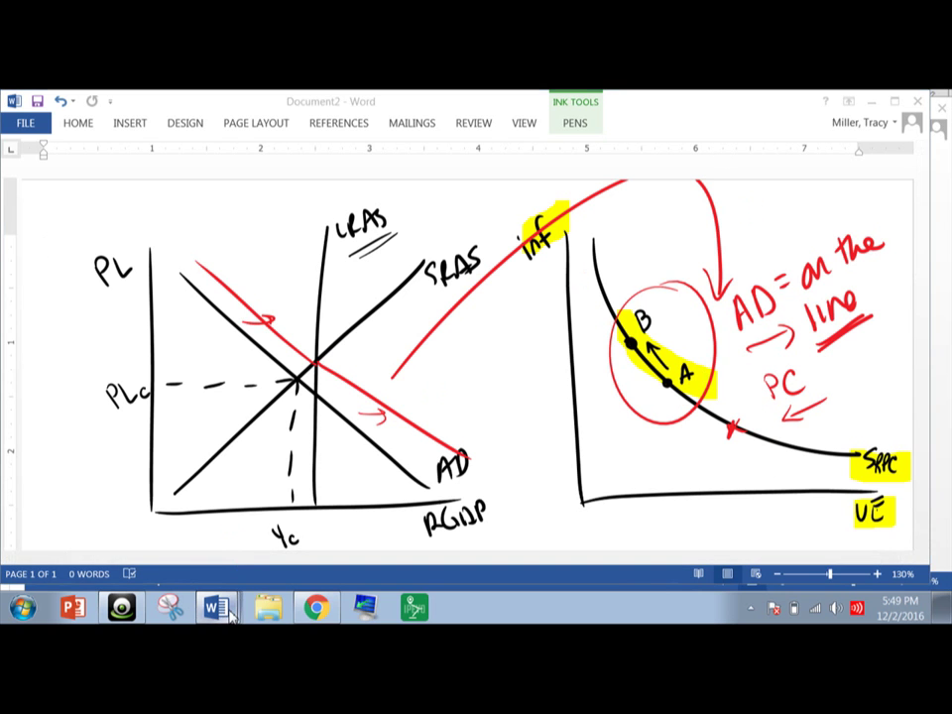
In the Unit 5 answer keys, sketch red axes, a curved SRPC and arrows beside its SRPC graph.
{"action": "left_click", "coordinate": [213, 486]}
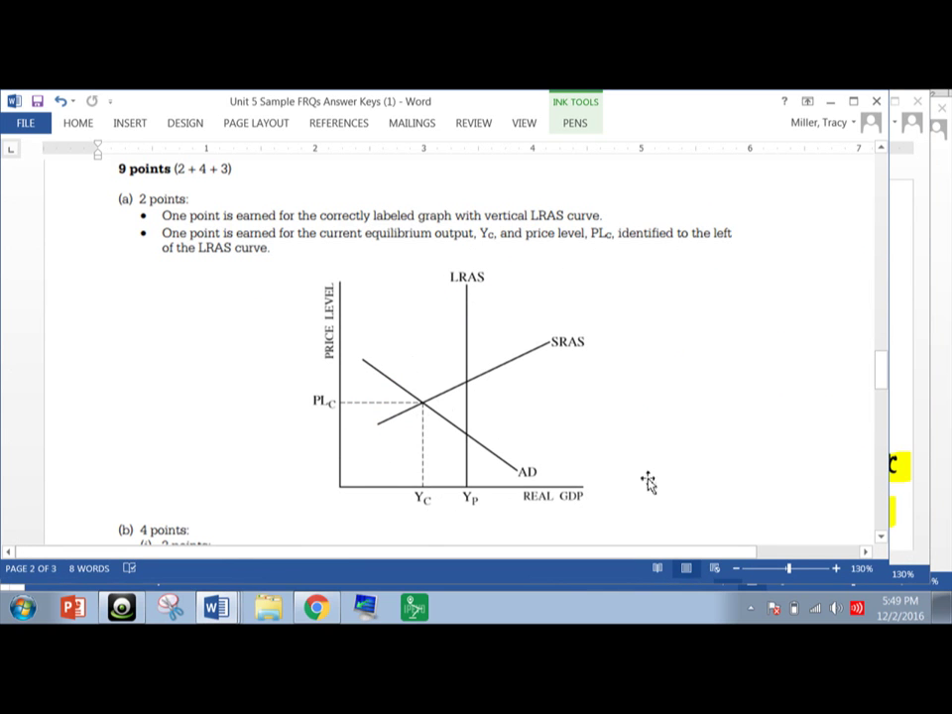
{"action": "left_click_drag", "start_coordinate": [882, 369], "coordinate": [891, 427]}
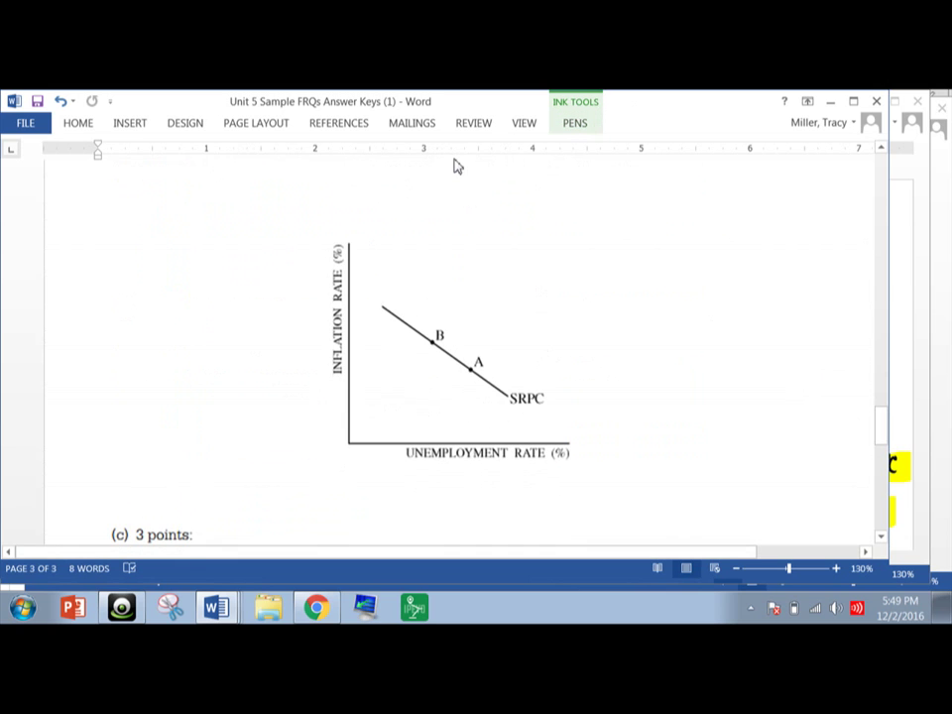
{"action": "mouse_move", "coordinate": [640, 262]}
{"action": "left_mouse_down"}
{"action": "mouse_move", "coordinate": [601, 312]}
{"action": "mouse_move", "coordinate": [556, 331]}
{"action": "mouse_move", "coordinate": [585, 334]}
{"action": "left_mouse_up"}
{"action": "mouse_move", "coordinate": [647, 301]}
{"action": "left_mouse_down"}
{"action": "mouse_move", "coordinate": [649, 349]}
{"action": "mouse_move", "coordinate": [764, 437]}
{"action": "left_mouse_up"}
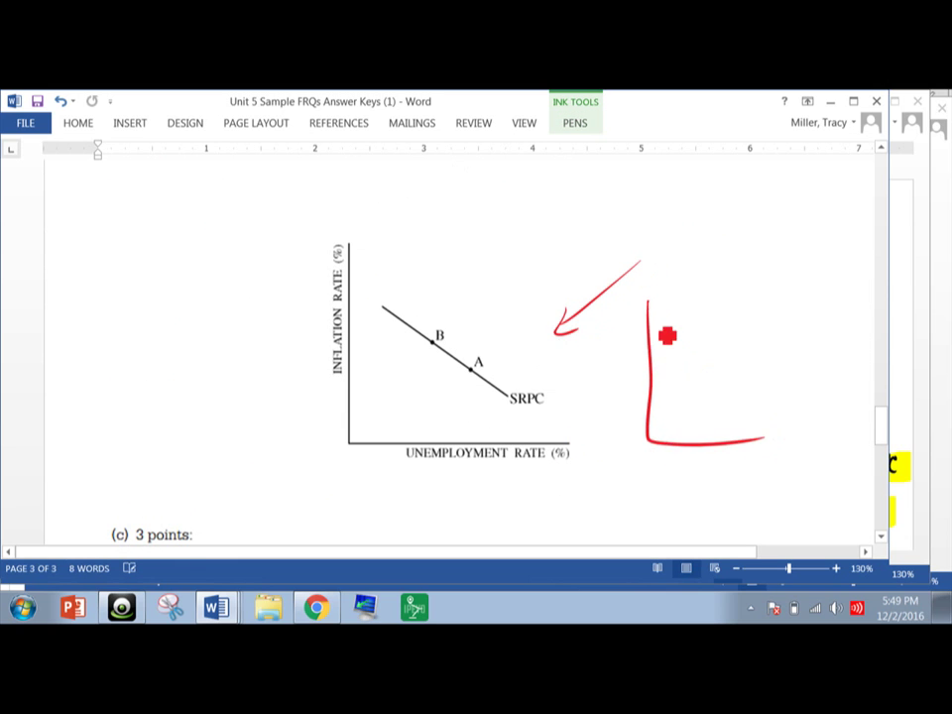
{"action": "mouse_move", "coordinate": [655, 315]}
{"action": "left_mouse_down"}
{"action": "mouse_move", "coordinate": [758, 425]}
{"action": "mouse_move", "coordinate": [778, 416]}
{"action": "left_mouse_up"}
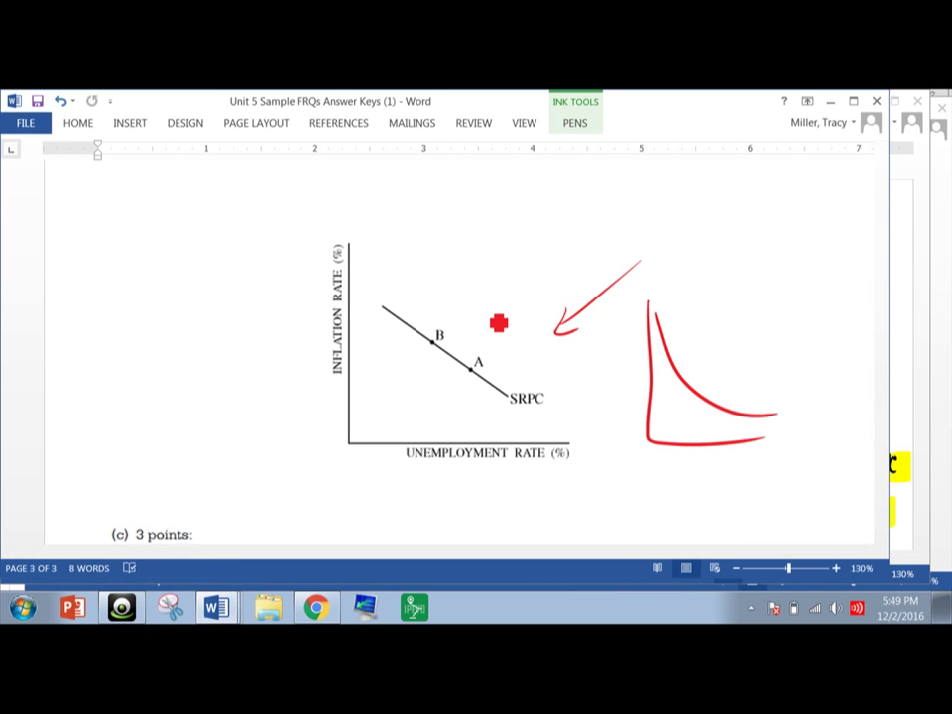
{"action": "left_click_drag", "start_coordinate": [759, 243], "coordinate": [774, 317]}
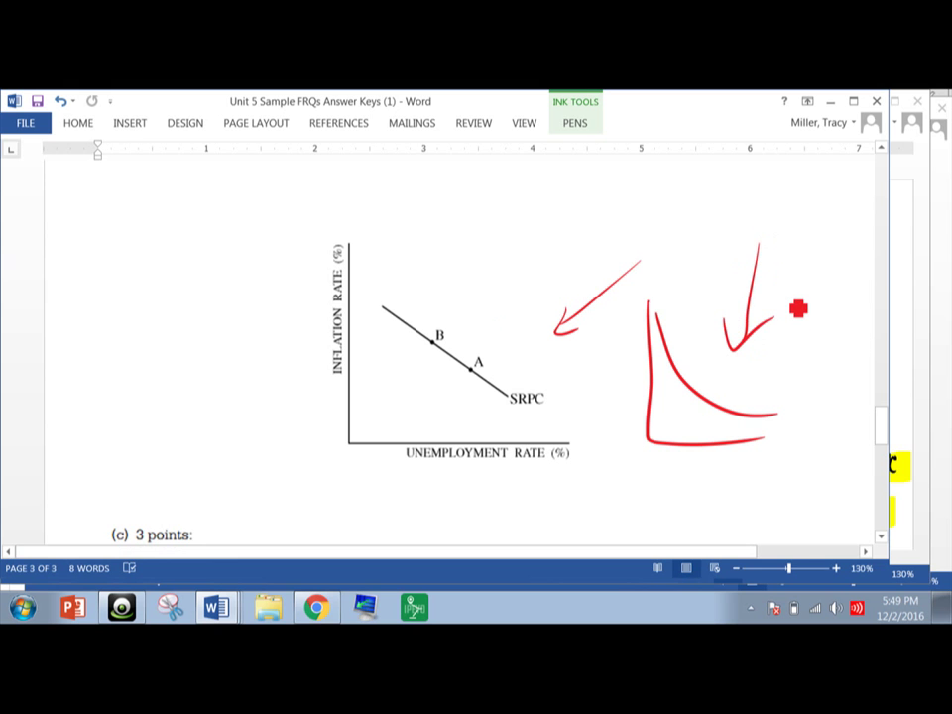
{"action": "mouse_move", "coordinate": [880, 432]}
{"action": "left_mouse_down"}
{"action": "mouse_move", "coordinate": [885, 450]}
{"action": "mouse_move", "coordinate": [886, 396]}
{"action": "mouse_move", "coordinate": [882, 443]}
{"action": "left_mouse_up"}
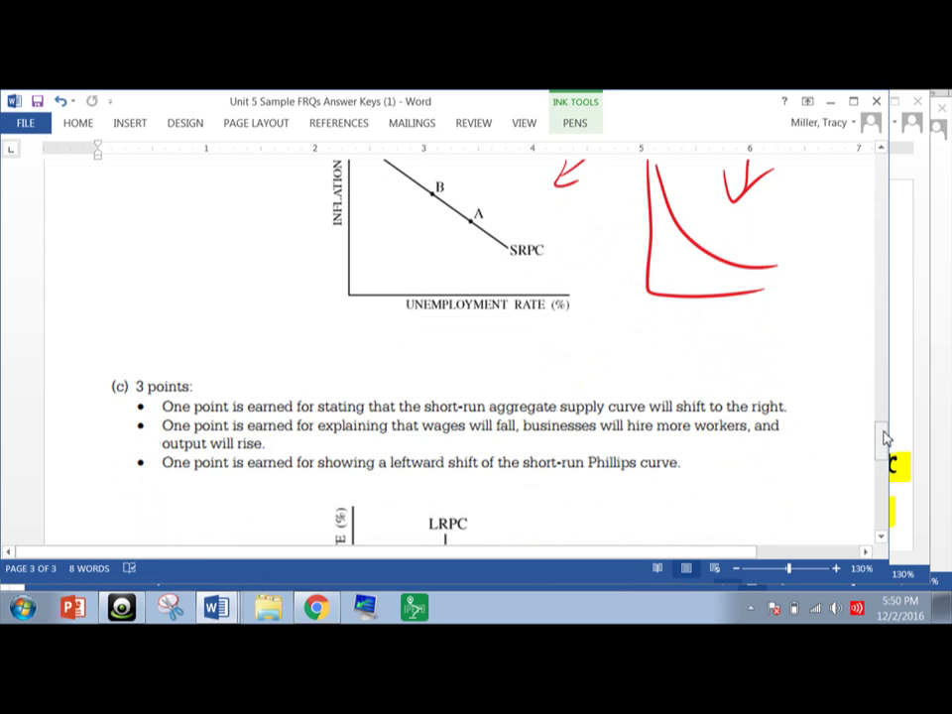
Bring Sample FRQs forward and minimize Document1 so Question 4 is visible.
{"action": "key", "text": "alt+Tab"}
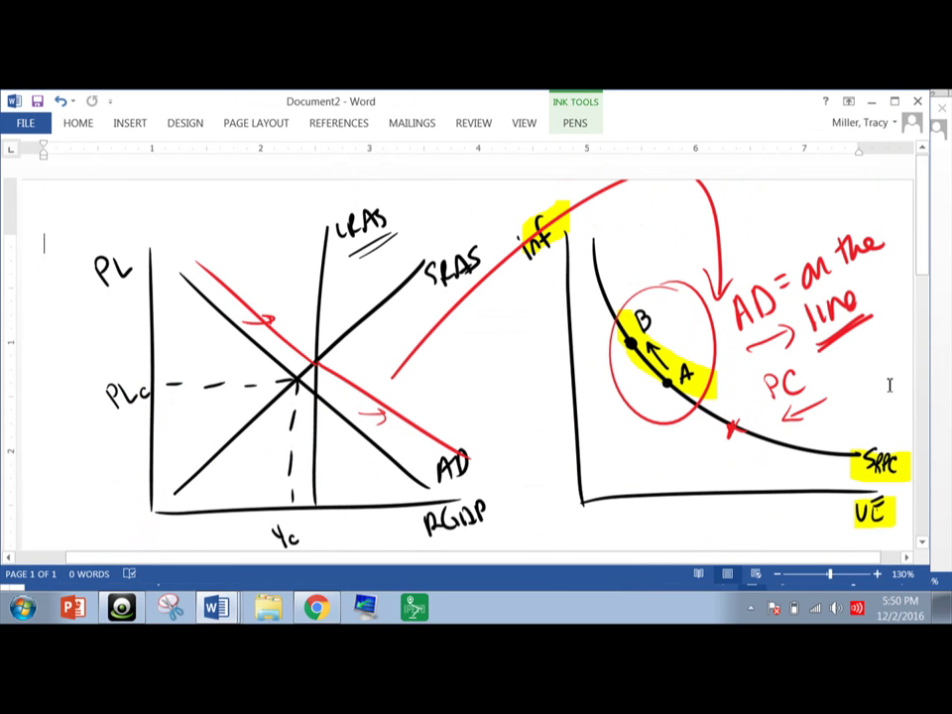
{"action": "left_click", "coordinate": [218, 607]}
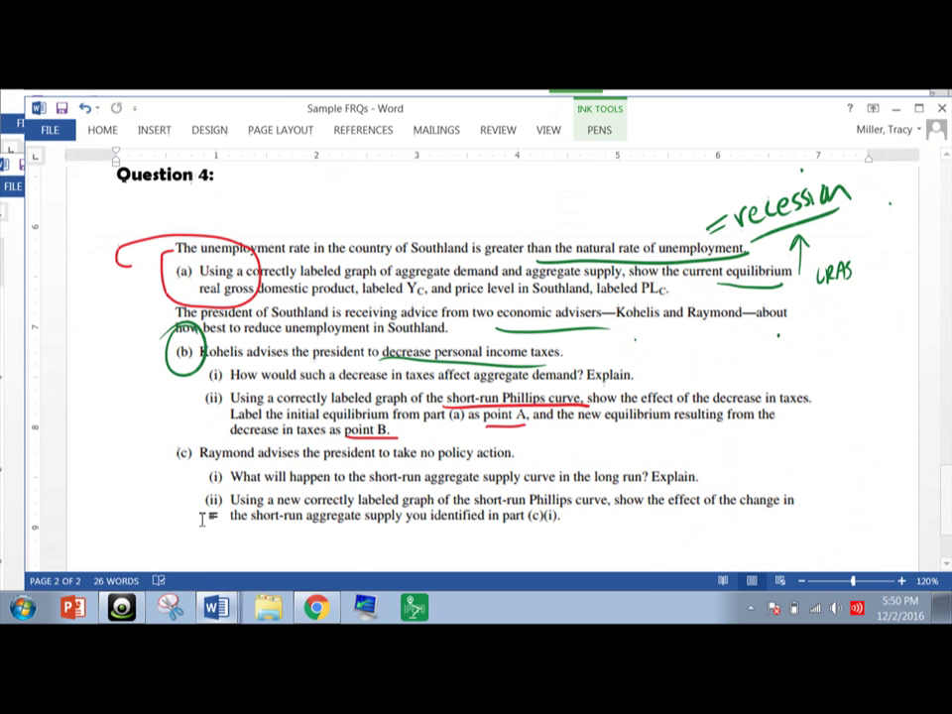
{"action": "left_click", "coordinate": [201, 519]}
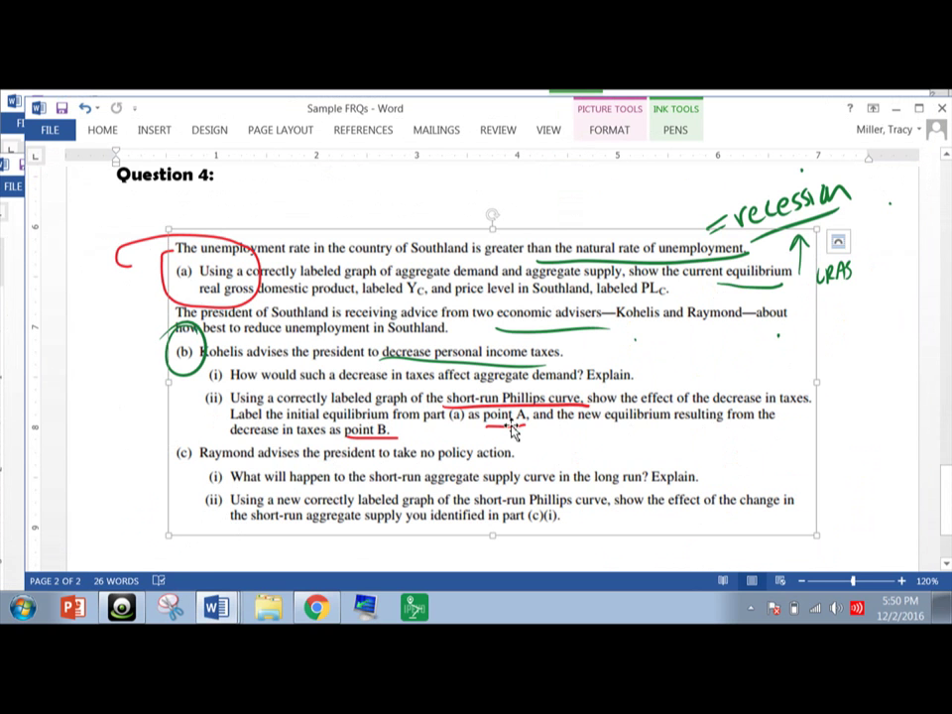
{"action": "left_click", "coordinate": [13, 454]}
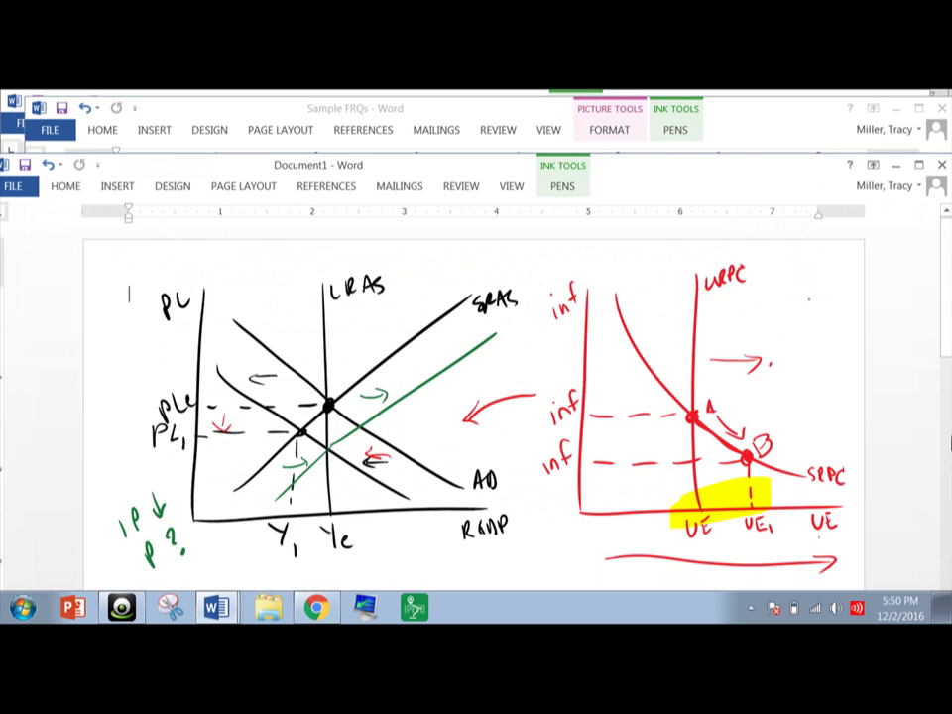
{"action": "left_click", "coordinate": [892, 166]}
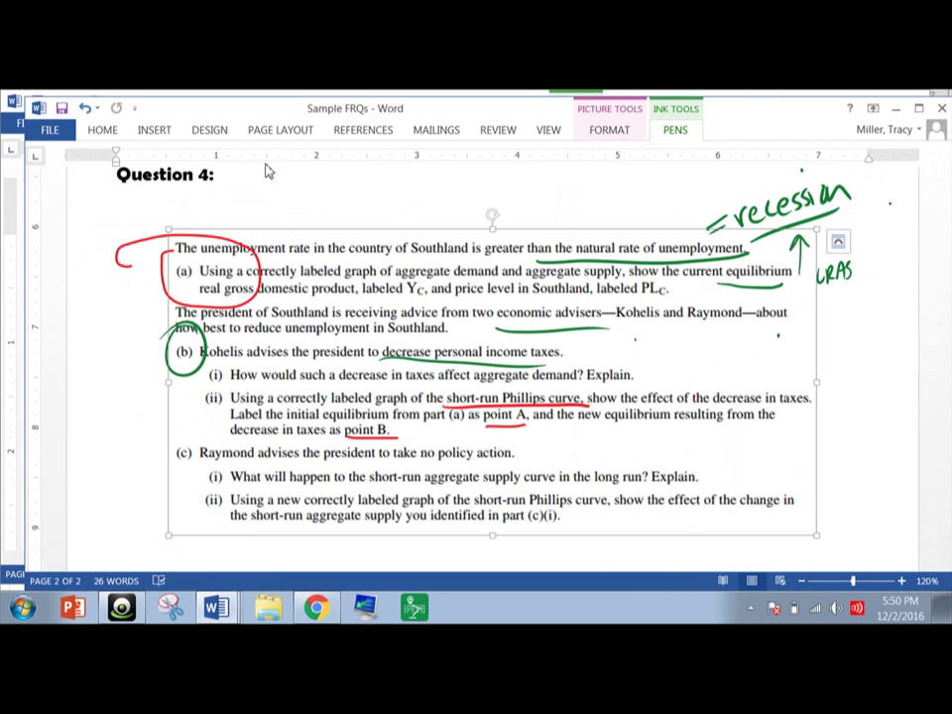
In green ink, underline 'take no policy action' with an arrow pointing to it, then underline the long-run SRAS question.
{"action": "left_click", "coordinate": [584, 162]}
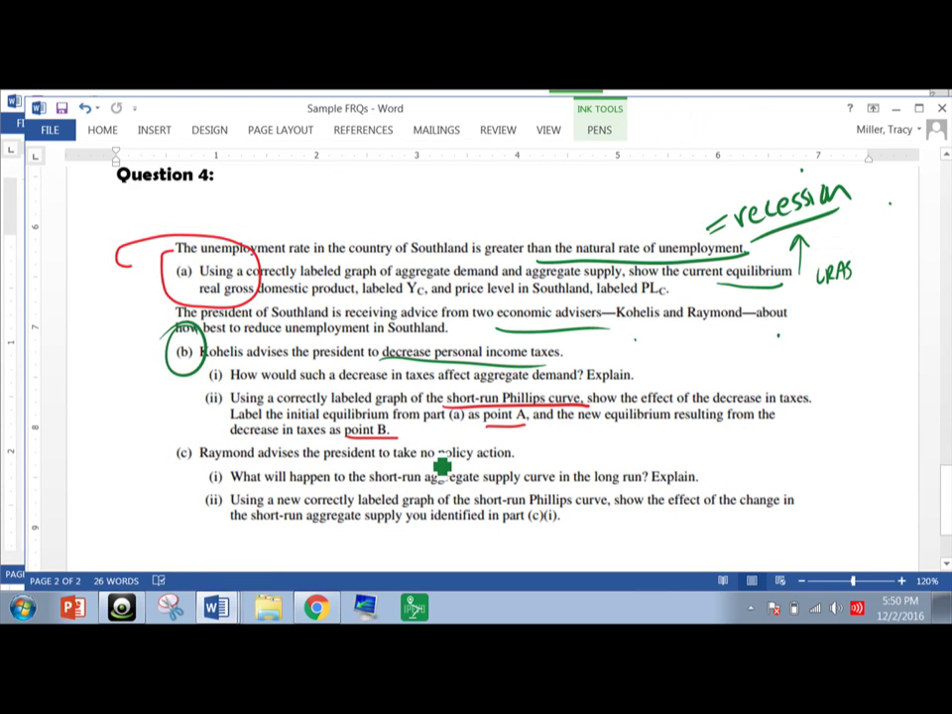
{"action": "left_click_drag", "start_coordinate": [395, 459], "coordinate": [514, 460]}
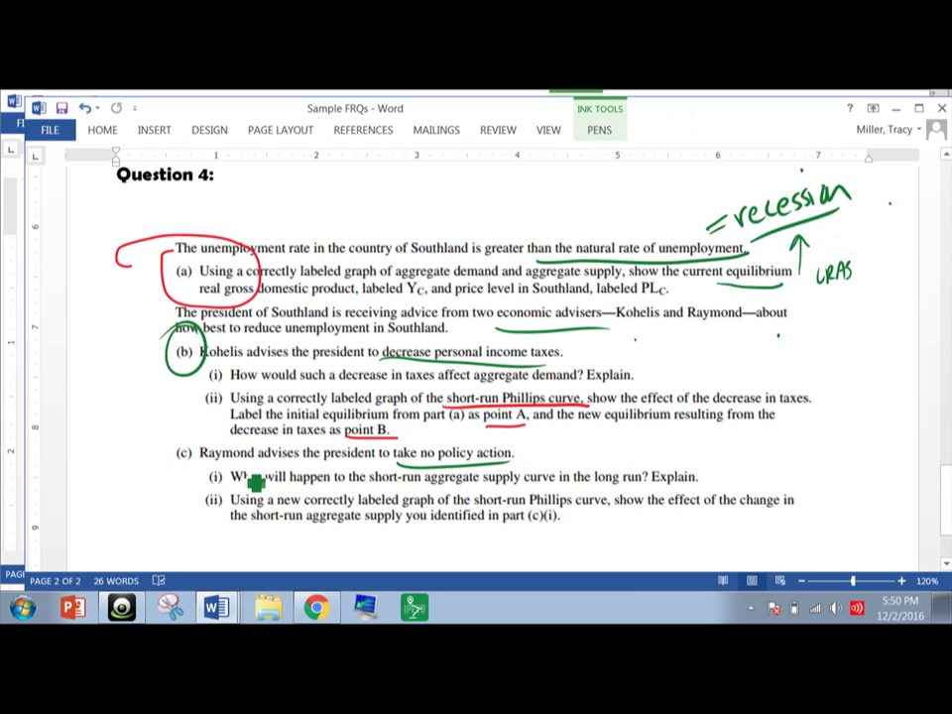
{"action": "left_click_drag", "start_coordinate": [575, 442], "coordinate": [529, 457]}
{"action": "left_click_drag", "start_coordinate": [543, 448], "coordinate": [548, 458]}
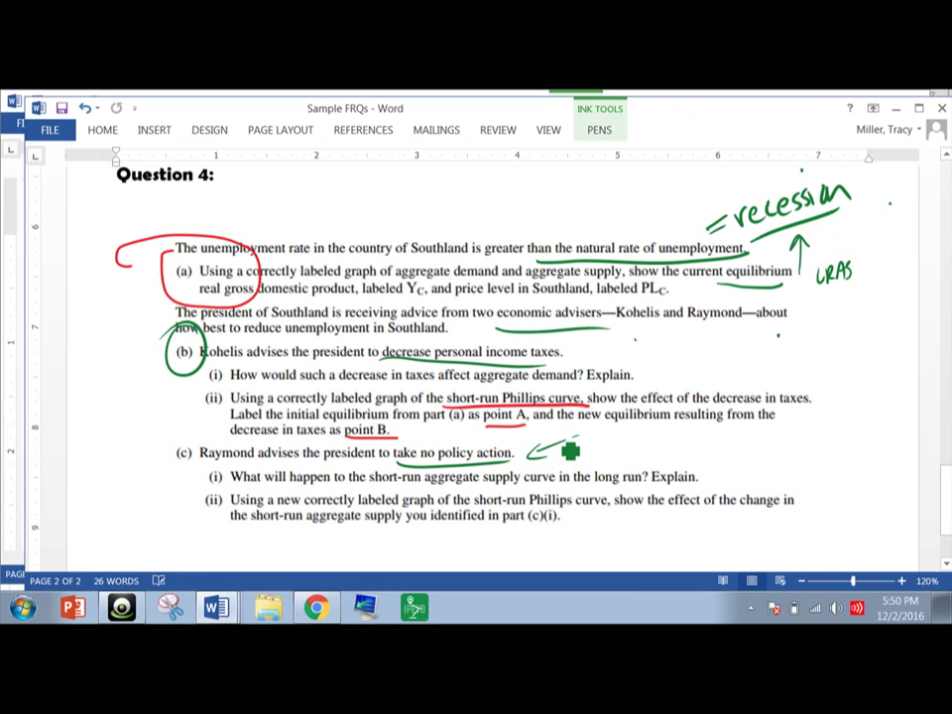
{"action": "mouse_move", "coordinate": [287, 488]}
{"action": "left_mouse_down"}
{"action": "mouse_move", "coordinate": [366, 500]}
{"action": "mouse_move", "coordinate": [568, 489]}
{"action": "left_mouse_up"}
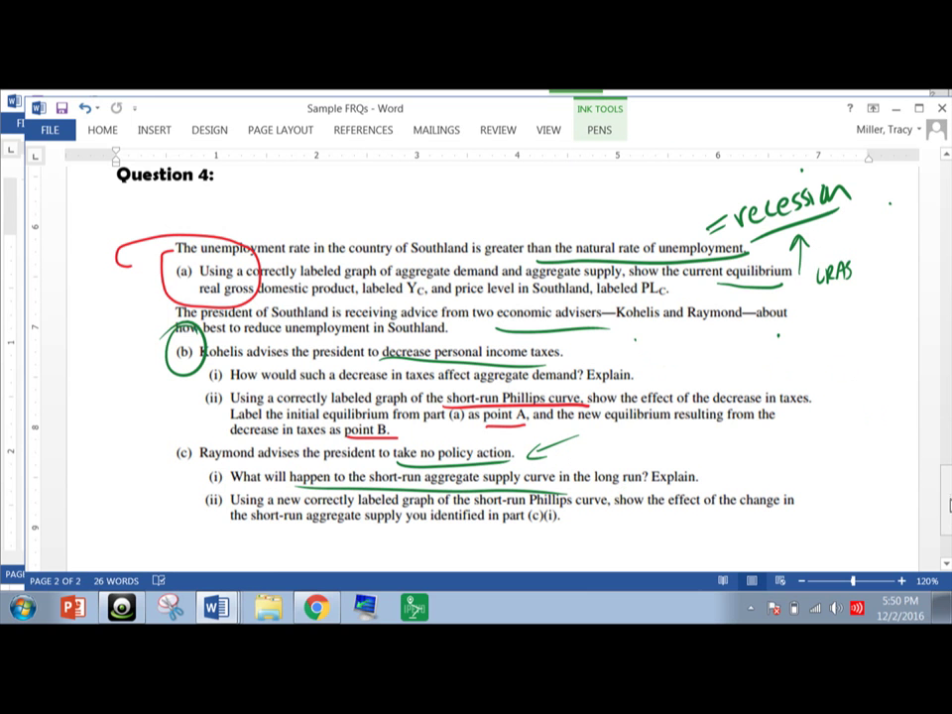
{"action": "left_click_drag", "start_coordinate": [947, 508], "coordinate": [947, 500]}
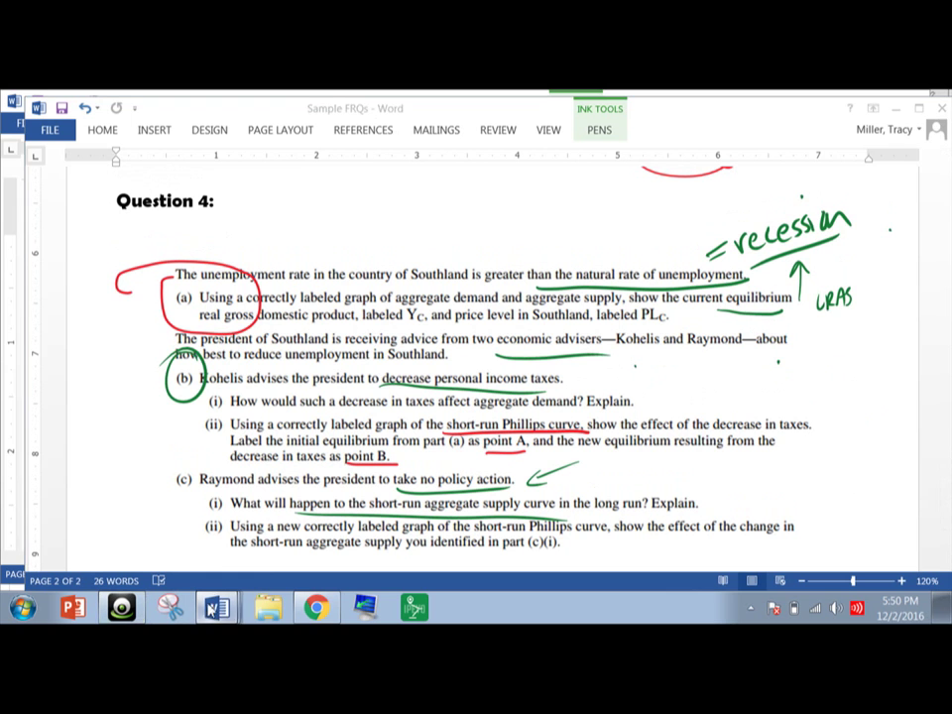
Back in Document2, delete the red right-shifted AD line and its remaining stroke.
{"action": "key", "text": "alt+Tab"}
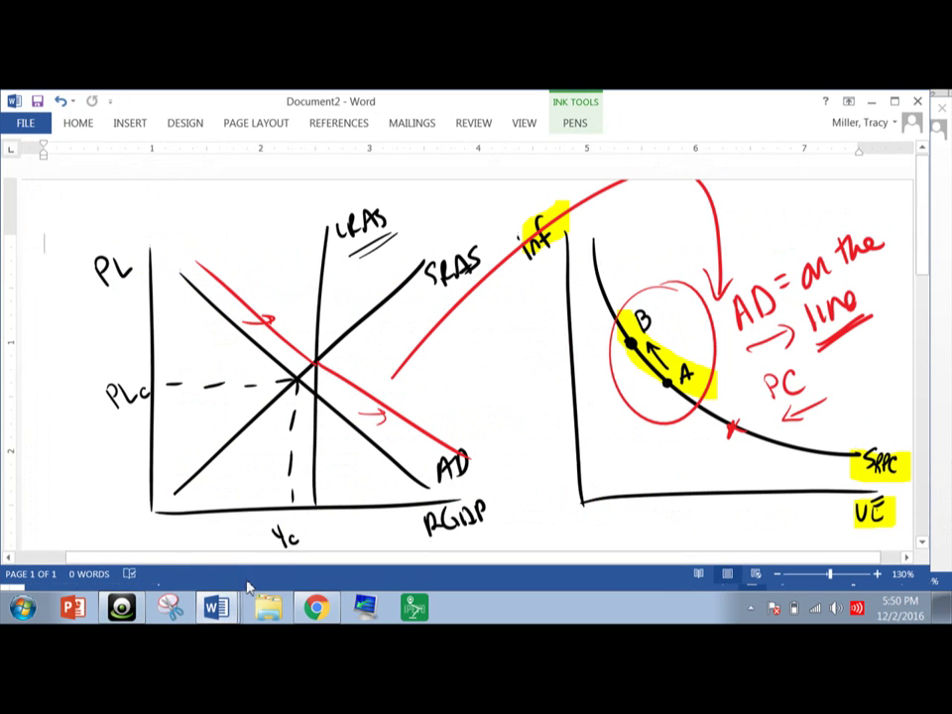
{"action": "left_click", "coordinate": [377, 402]}
{"action": "key", "text": "Delete"}
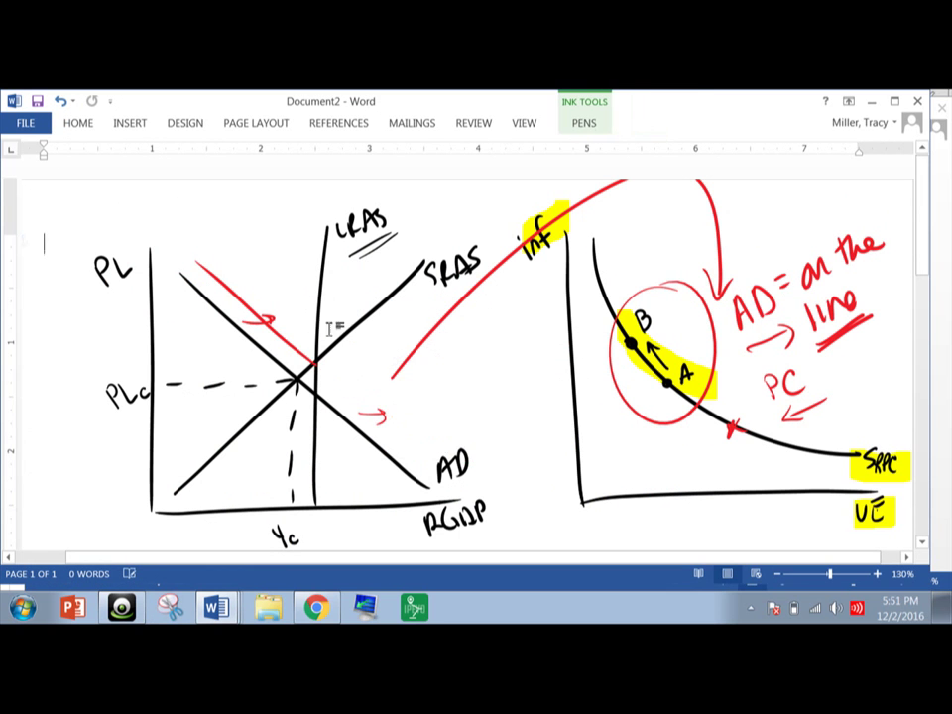
{"action": "left_click", "coordinate": [302, 353]}
{"action": "key", "text": "Delete"}
Delete the two small red arrows and the long red linking curve from the graph.
{"action": "left_click", "coordinate": [264, 324]}
{"action": "key", "text": "Delete"}
{"action": "left_click", "coordinate": [373, 416]}
{"action": "key", "text": "Delete"}
{"action": "left_click", "coordinate": [414, 362]}
{"action": "key", "text": "Delete"}
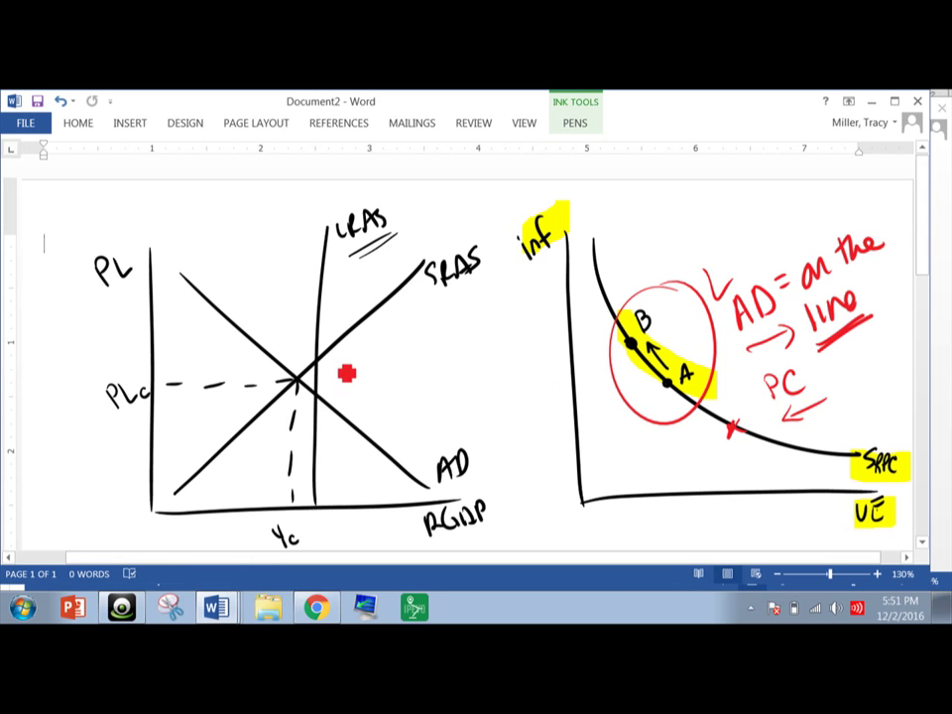
In red, draw two rightward arrows, a dashed price line, the circled SRAS–LRAS intersection, and a shifted SRAS curve.
{"action": "left_click_drag", "start_coordinate": [335, 364], "coordinate": [364, 355]}
{"action": "left_click_drag", "start_coordinate": [242, 455], "coordinate": [260, 458]}
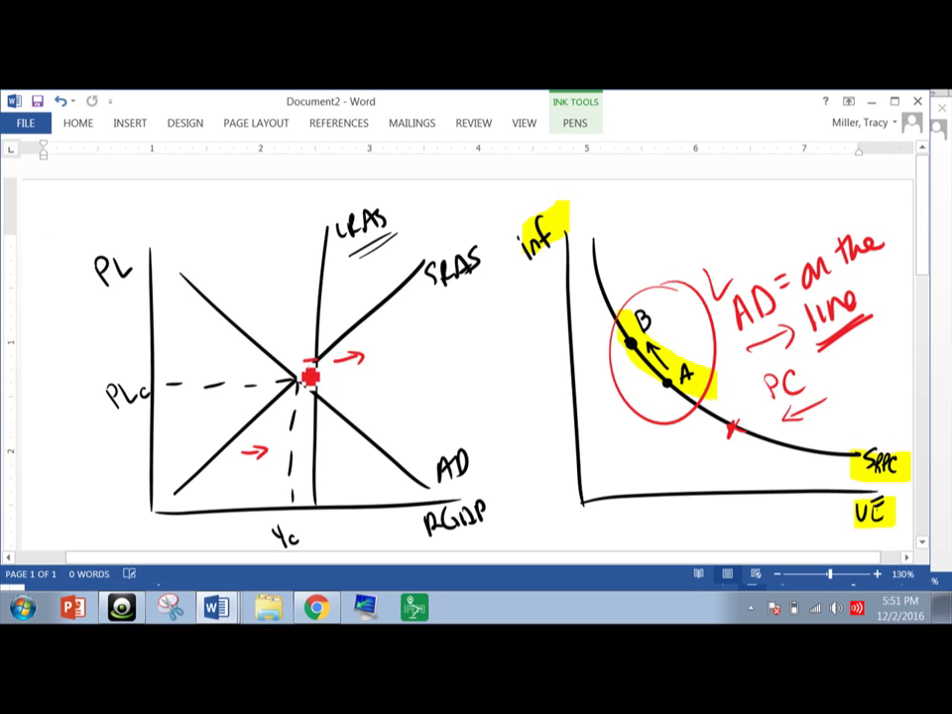
{"action": "mouse_move", "coordinate": [304, 374]}
{"action": "left_mouse_down"}
{"action": "mouse_move", "coordinate": [269, 365]}
{"action": "mouse_move", "coordinate": [246, 385]}
{"action": "mouse_move", "coordinate": [265, 376]}
{"action": "left_mouse_up"}
{"action": "left_click_drag", "start_coordinate": [327, 353], "coordinate": [330, 357]}
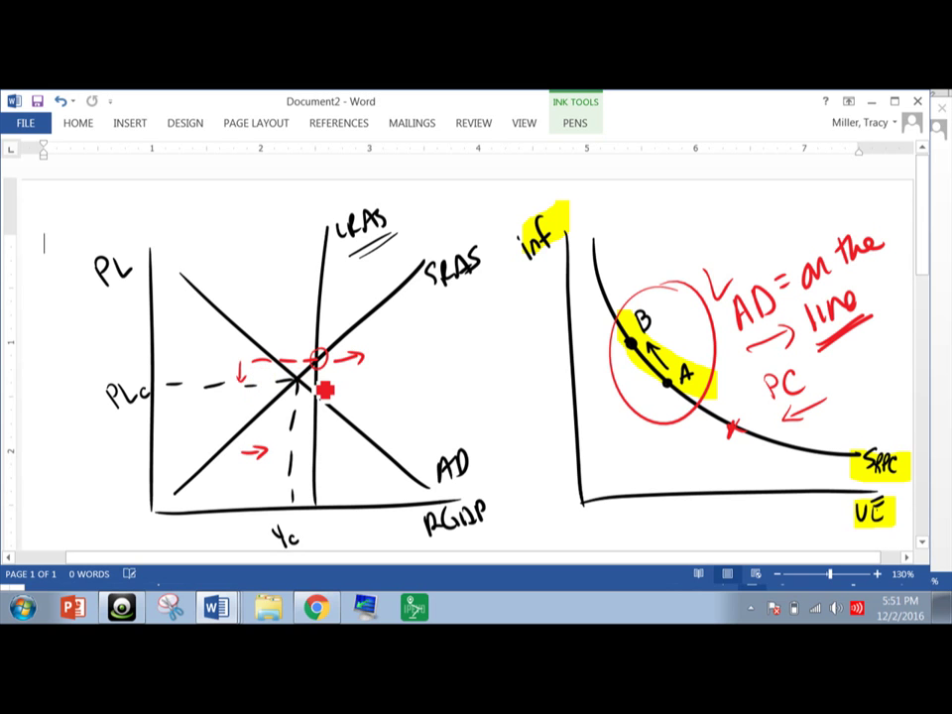
{"action": "left_click_drag", "start_coordinate": [239, 491], "coordinate": [442, 295]}
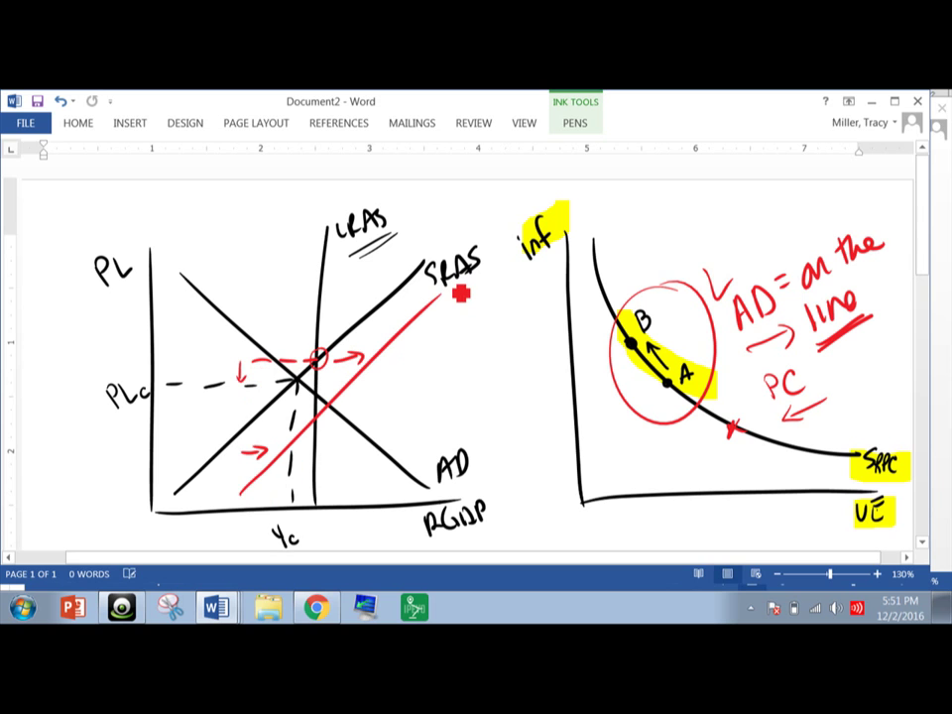
Delete the red shifted SRAS line, the arrowhead beside the circle, and the adjacent red dash.
{"action": "left_click", "coordinate": [359, 386]}
{"action": "key", "text": "Delete"}
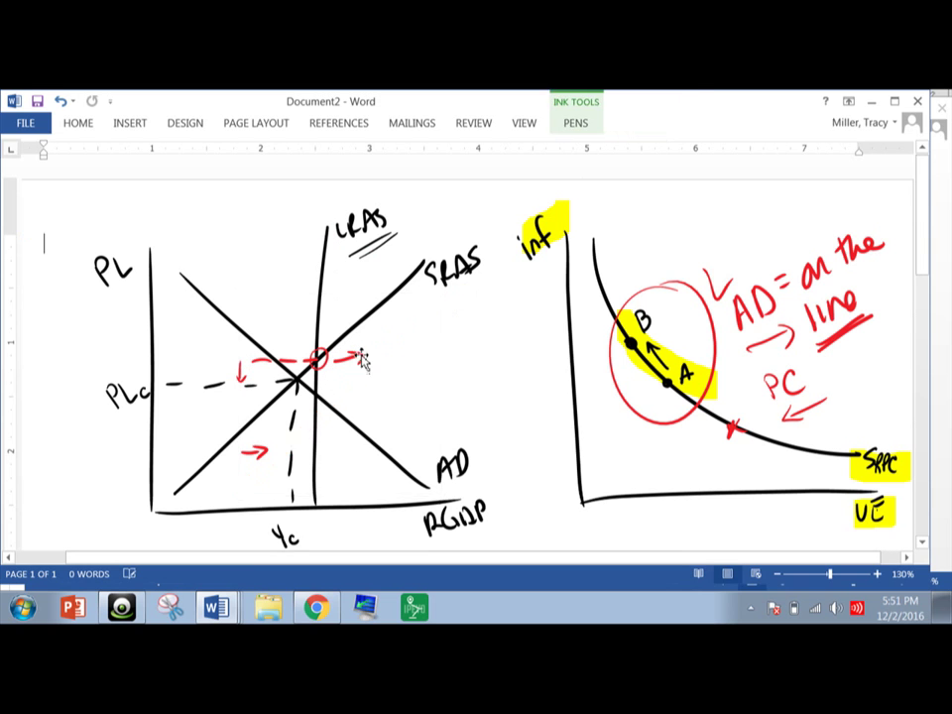
{"action": "left_click", "coordinate": [357, 361]}
{"action": "key", "text": "Delete"}
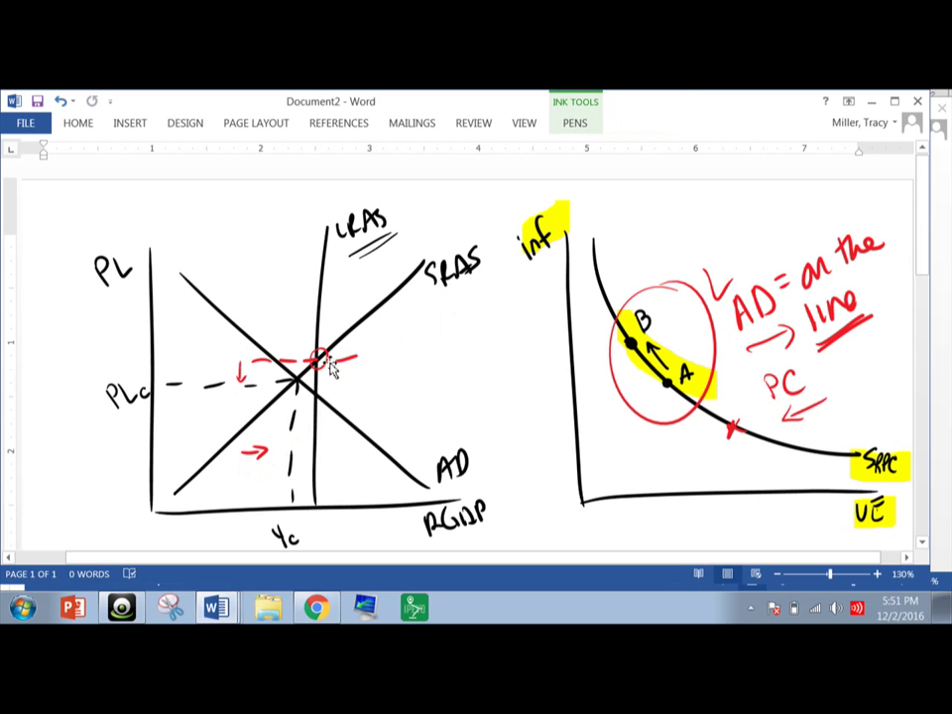
{"action": "left_click", "coordinate": [339, 359]}
{"action": "key", "text": "Delete"}
Delete the lower red arrow and leftover dashed-line marks, keeping the red intersection circle.
{"action": "left_click", "coordinate": [257, 452]}
{"action": "key", "text": "Delete"}
{"action": "left_click", "coordinate": [240, 370]}
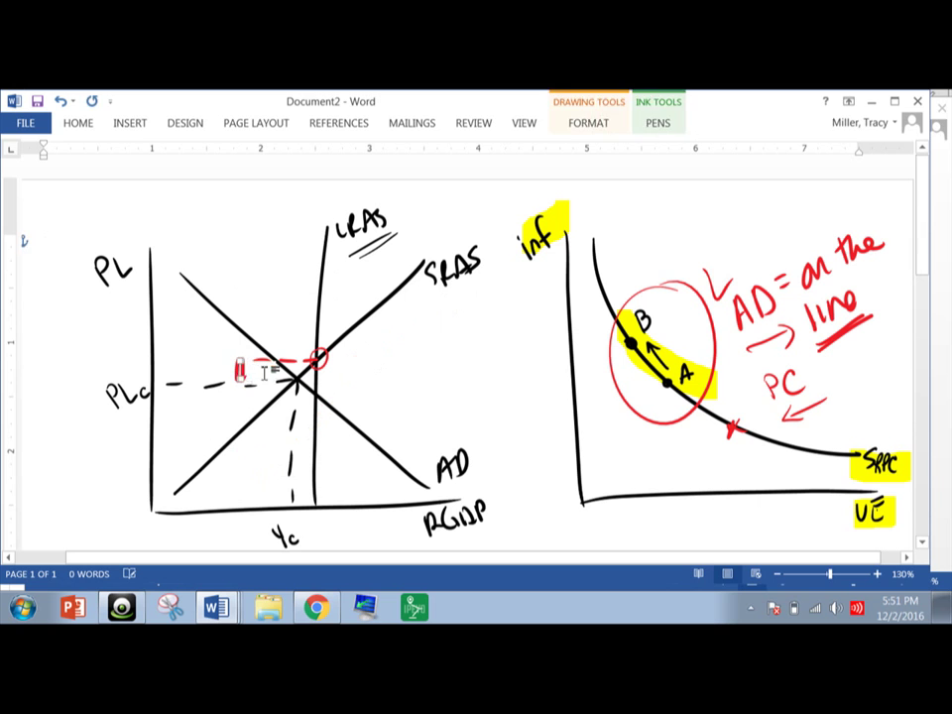
{"action": "key", "text": "Delete"}
{"action": "left_click", "coordinate": [283, 363]}
{"action": "key", "text": "Delete"}
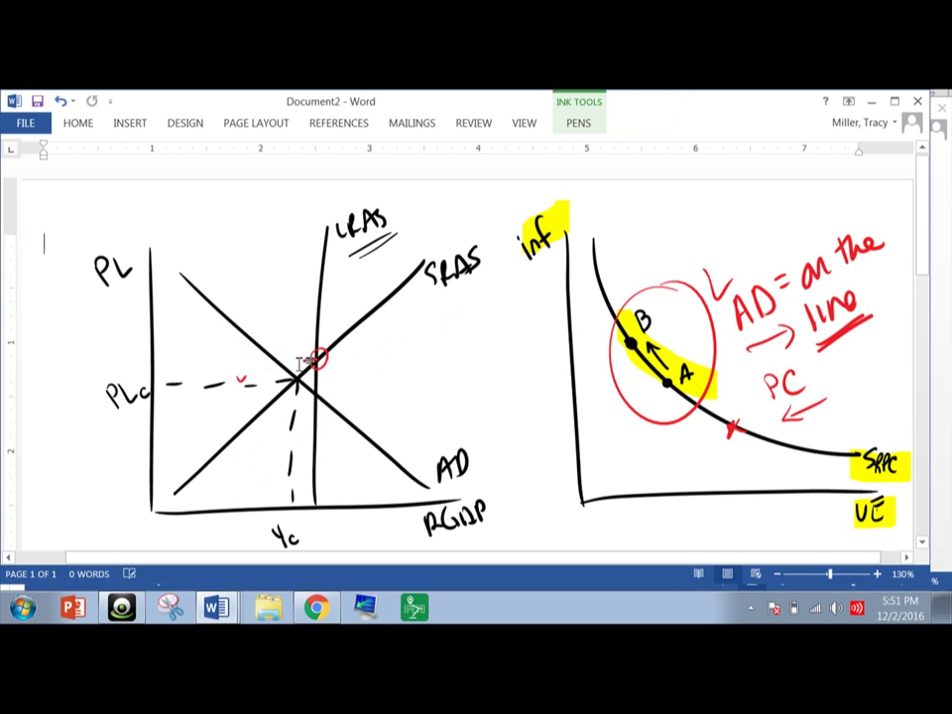
{"action": "left_click", "coordinate": [316, 359]}
{"action": "left_click", "coordinate": [357, 361]}
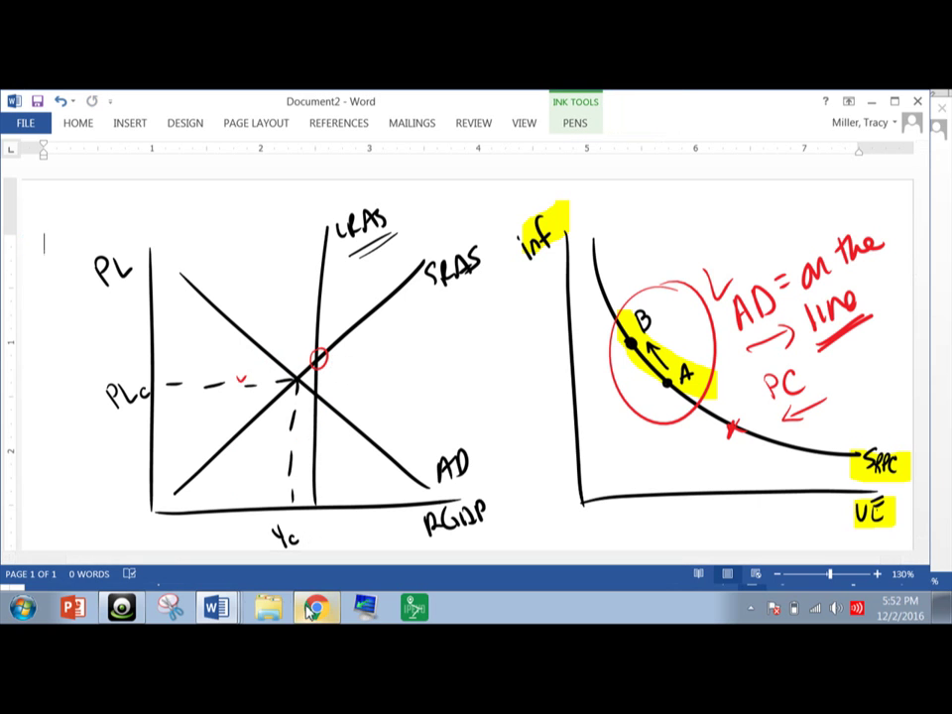
{"action": "key", "text": "alt+Tab"}
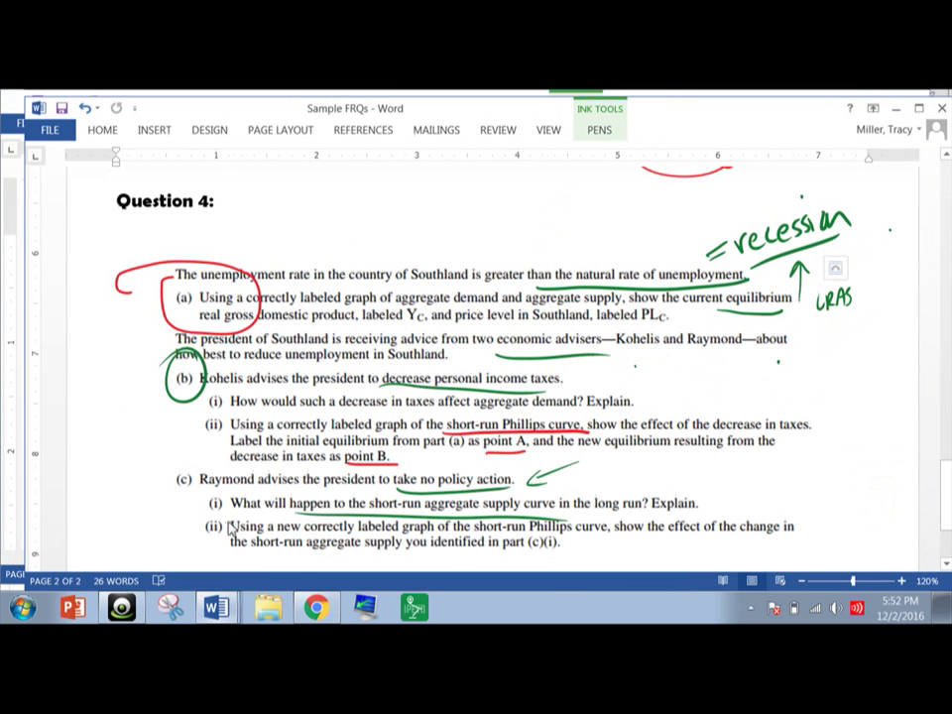
{"action": "left_click", "coordinate": [251, 520]}
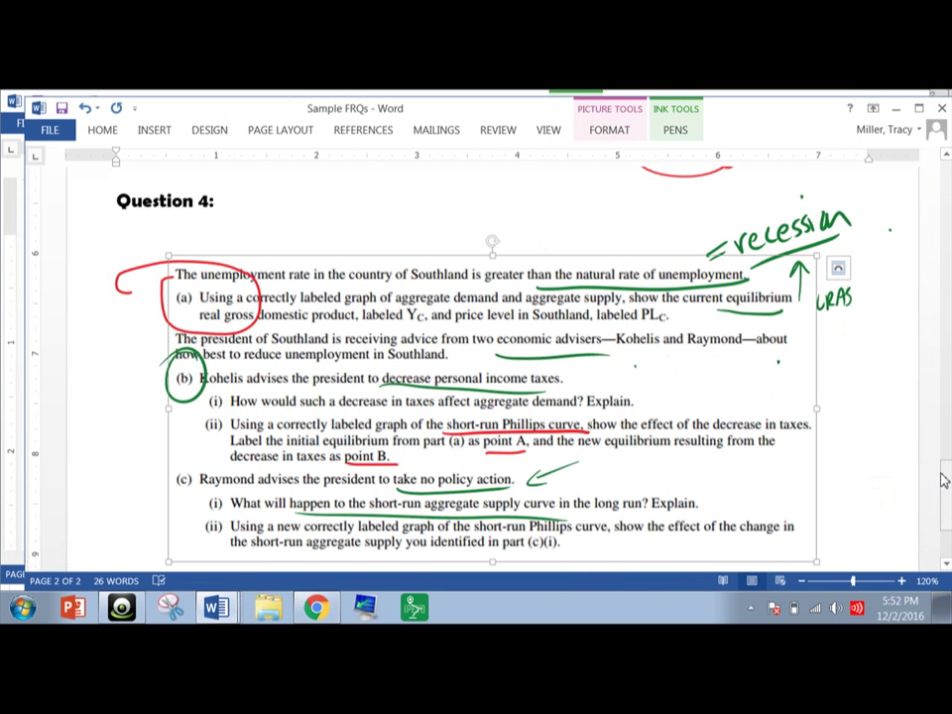
{"action": "left_click_drag", "start_coordinate": [943, 476], "coordinate": [943, 485]}
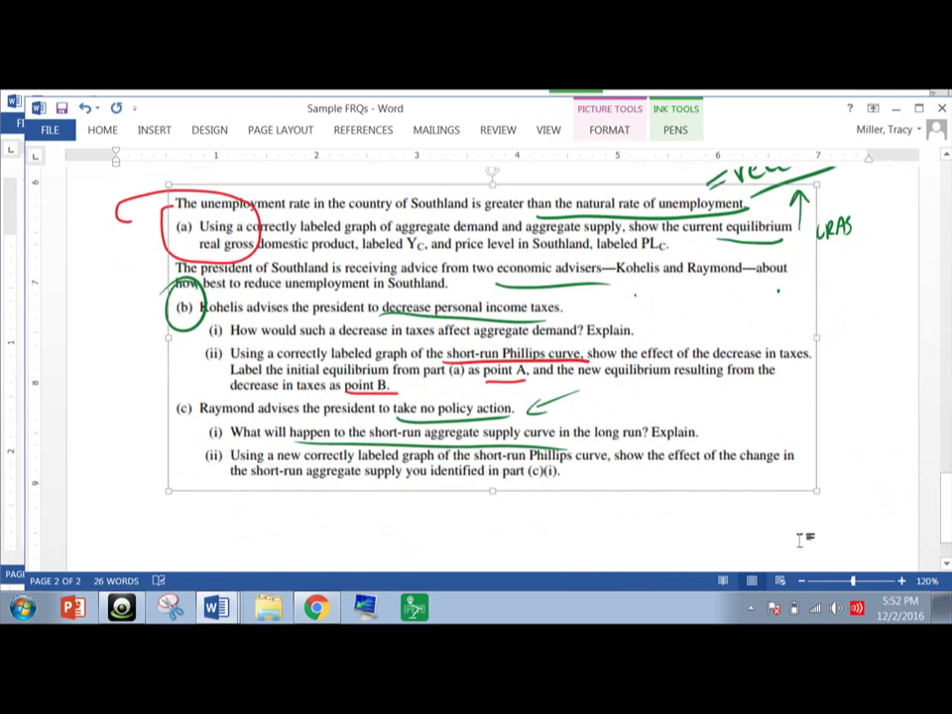
{"action": "left_click", "coordinate": [869, 464]}
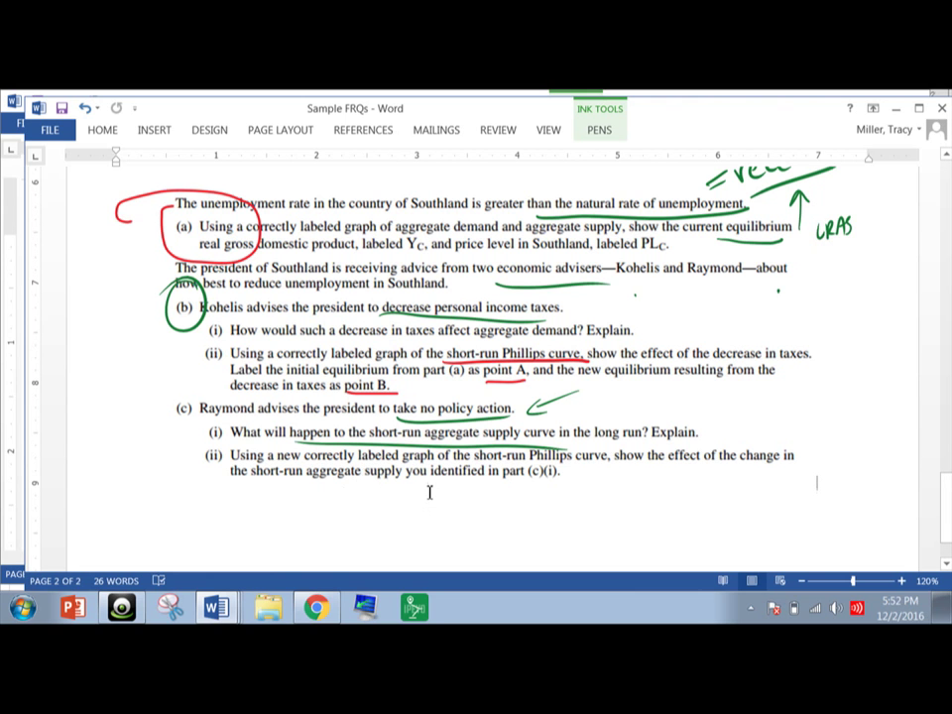
{"action": "left_click_drag", "start_coordinate": [947, 493], "coordinate": [947, 506]}
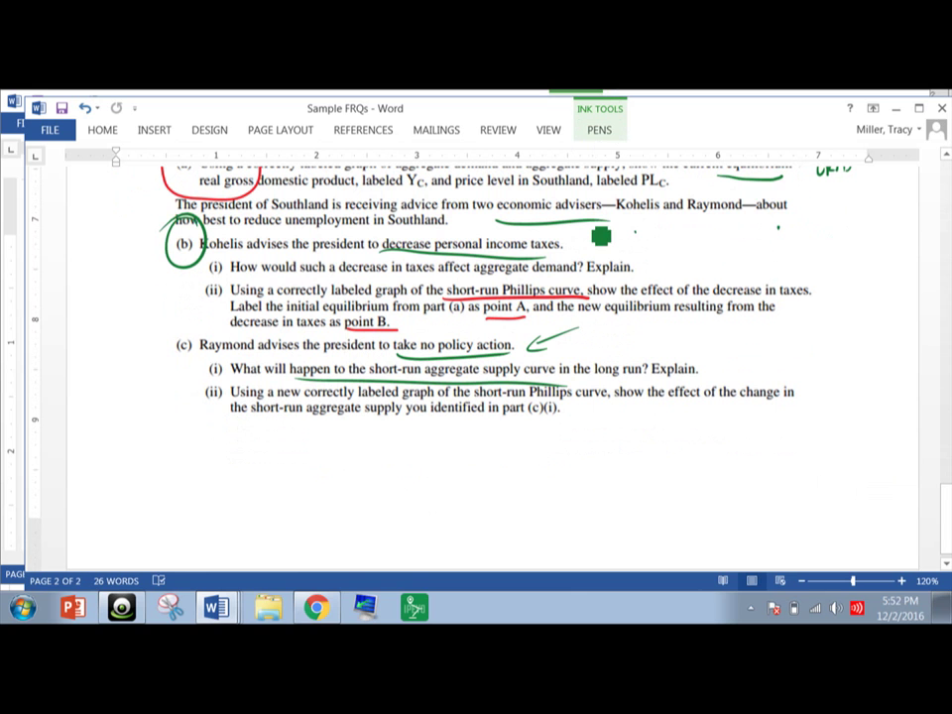
Add green notes 'SRAS →' and 'SRPC ←' with arrows, circling the short-run Phillips curve phrase.
{"action": "mouse_move", "coordinate": [260, 464]}
{"action": "left_mouse_down"}
{"action": "mouse_move", "coordinate": [308, 493]}
{"action": "mouse_move", "coordinate": [328, 470]}
{"action": "mouse_move", "coordinate": [298, 506]}
{"action": "mouse_move", "coordinate": [331, 518]}
{"action": "mouse_move", "coordinate": [311, 515]}
{"action": "left_mouse_up"}
{"action": "left_click_drag", "start_coordinate": [621, 415], "coordinate": [458, 426]}
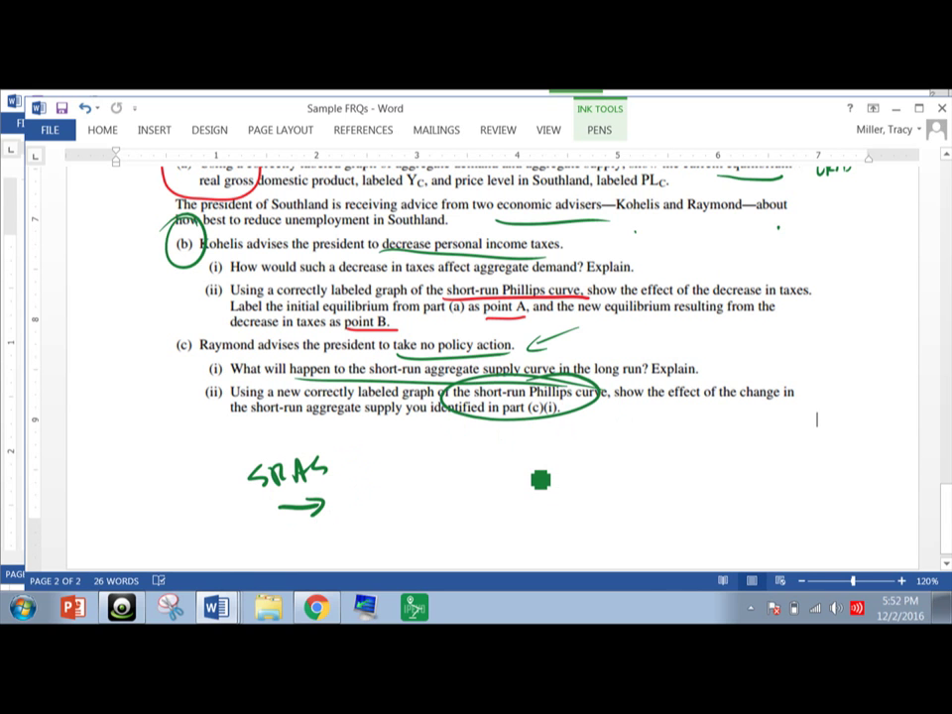
{"action": "left_click_drag", "start_coordinate": [577, 418], "coordinate": [607, 443]}
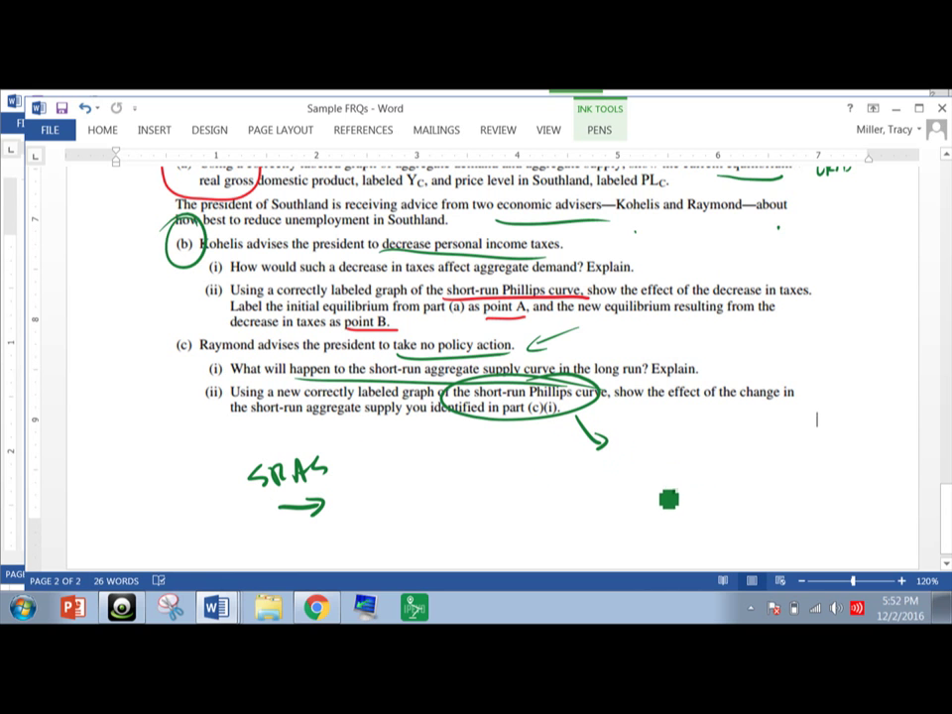
{"action": "mouse_move", "coordinate": [690, 506]}
{"action": "left_mouse_down"}
{"action": "mouse_move", "coordinate": [623, 509]}
{"action": "mouse_move", "coordinate": [647, 517]}
{"action": "left_mouse_up"}
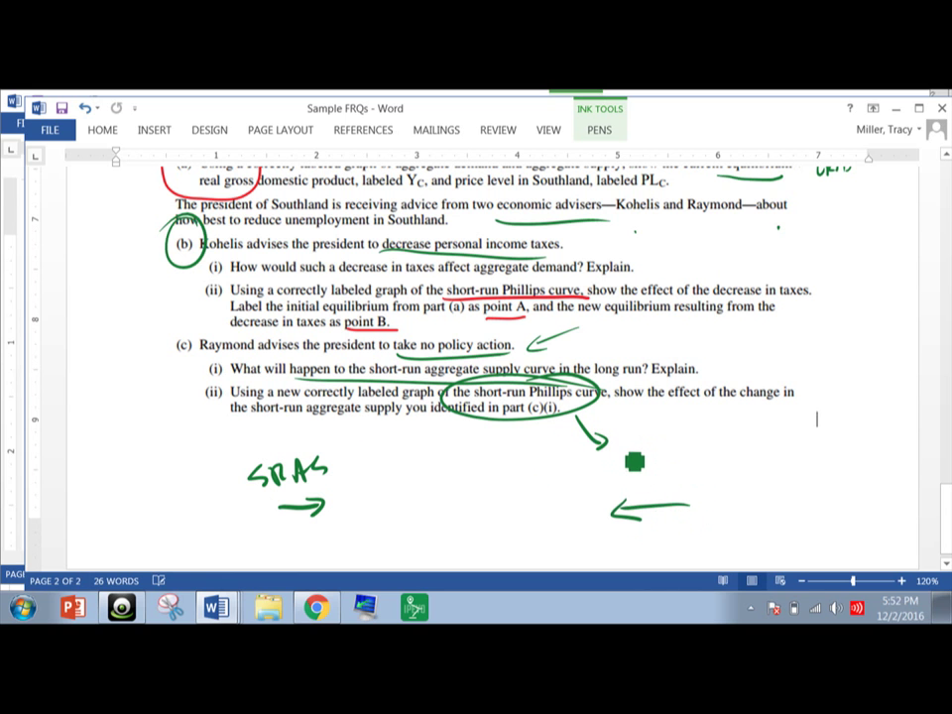
{"action": "mouse_move", "coordinate": [625, 453]}
{"action": "left_mouse_down"}
{"action": "mouse_move", "coordinate": [607, 473]}
{"action": "mouse_move", "coordinate": [646, 478]}
{"action": "mouse_move", "coordinate": [656, 459]}
{"action": "mouse_move", "coordinate": [684, 474]}
{"action": "left_mouse_up"}
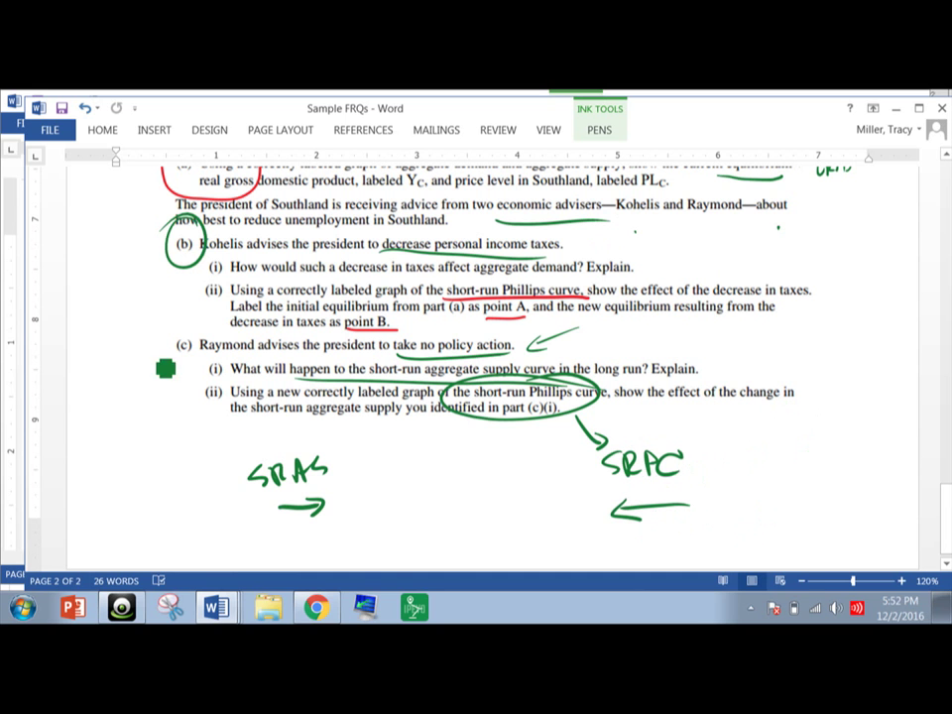
{"action": "left_click", "coordinate": [235, 576]}
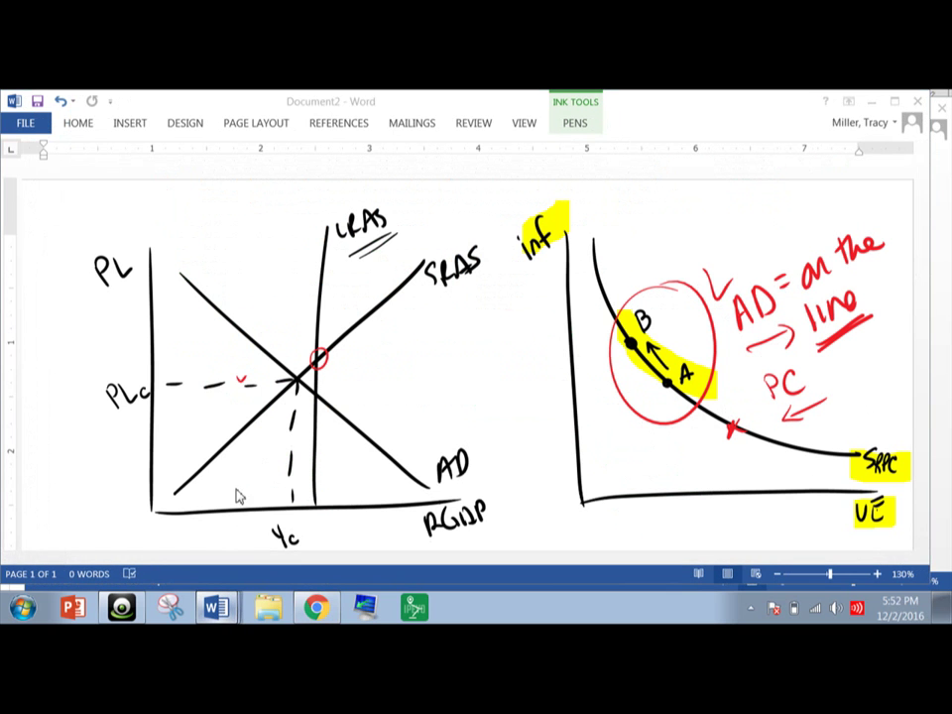
Scroll to the answer key's leftward SRPC shift graph, then minimize Document2 and return to Sample FRQs.
{"action": "key", "text": "alt+Tab"}
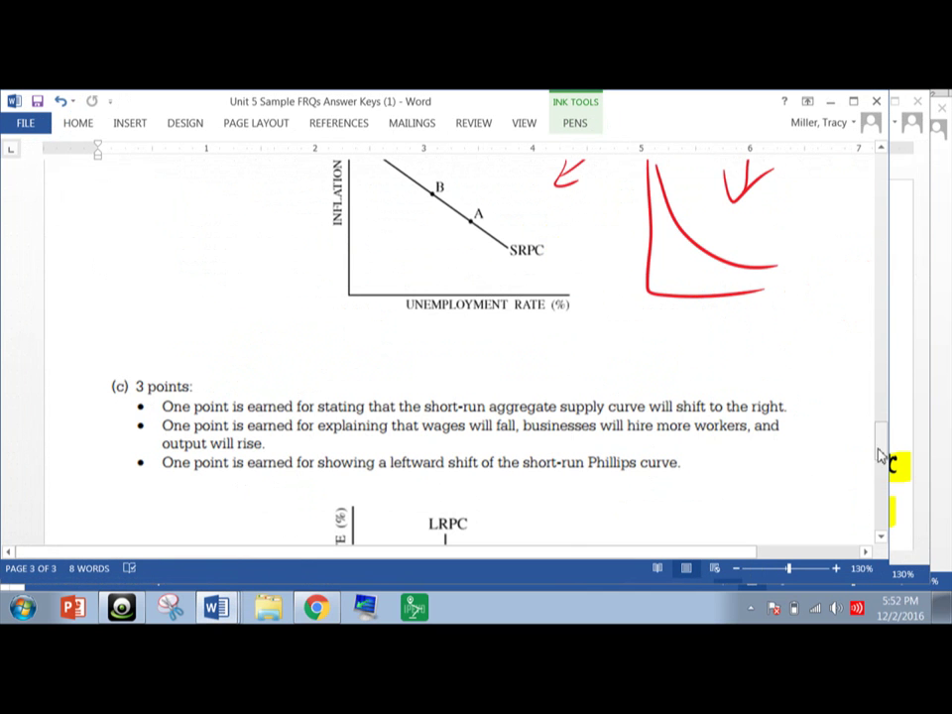
{"action": "left_click_drag", "start_coordinate": [885, 456], "coordinate": [896, 480]}
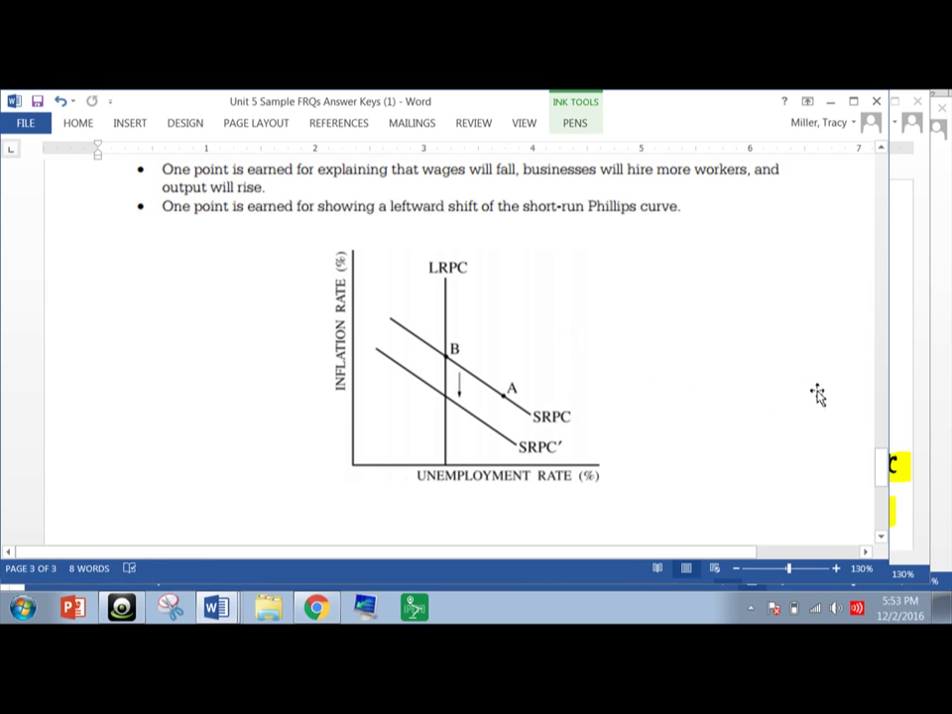
{"action": "mouse_move", "coordinate": [884, 491]}
{"action": "left_mouse_down"}
{"action": "mouse_move", "coordinate": [888, 449]}
{"action": "mouse_move", "coordinate": [897, 488]}
{"action": "left_mouse_up"}
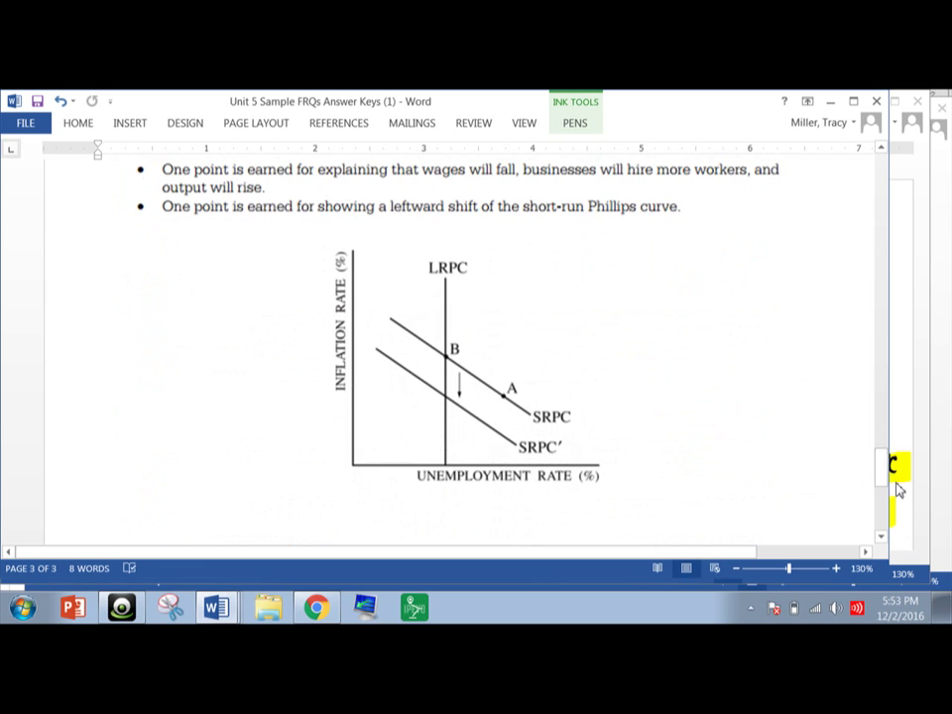
{"action": "left_click", "coordinate": [909, 353]}
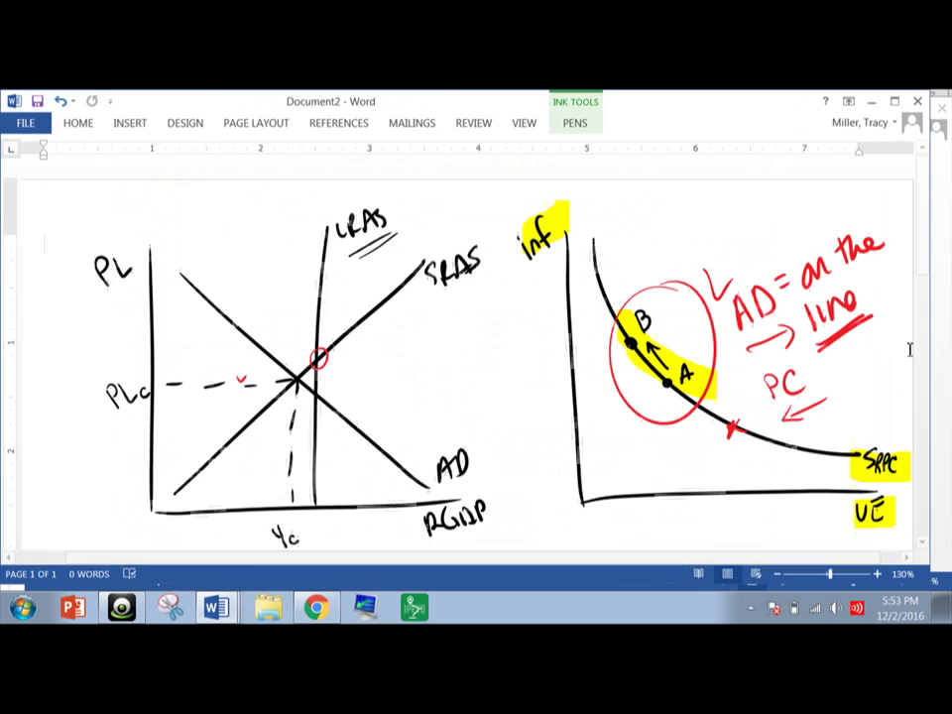
{"action": "left_click", "coordinate": [871, 101]}
{"action": "left_click", "coordinate": [917, 258]}
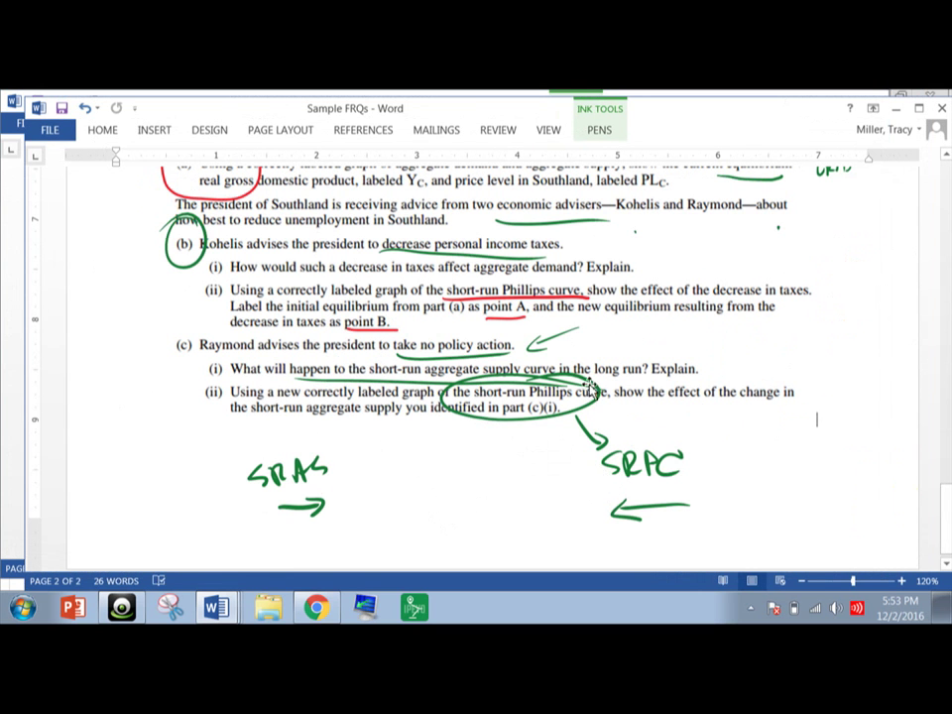
Erase the green SRPC, arrows, circle, underline and SRAS notes from part (c).
{"action": "left_click", "coordinate": [589, 389]}
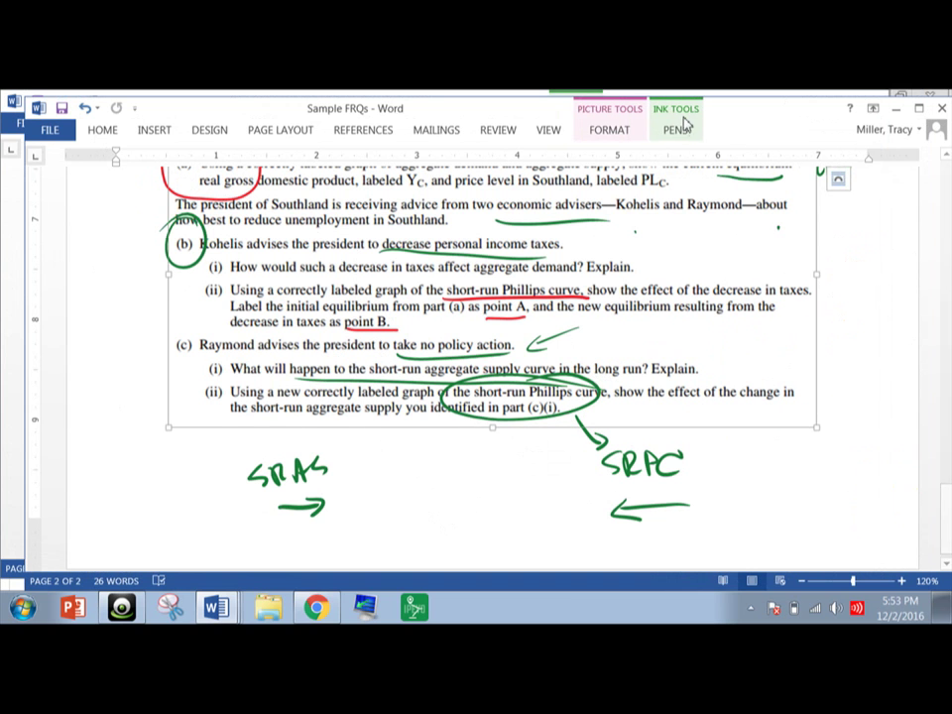
{"action": "mouse_move", "coordinate": [594, 441]}
{"action": "left_mouse_down"}
{"action": "mouse_move", "coordinate": [610, 461]}
{"action": "mouse_move", "coordinate": [663, 457]}
{"action": "mouse_move", "coordinate": [591, 446]}
{"action": "mouse_move", "coordinate": [541, 391]}
{"action": "left_mouse_up"}
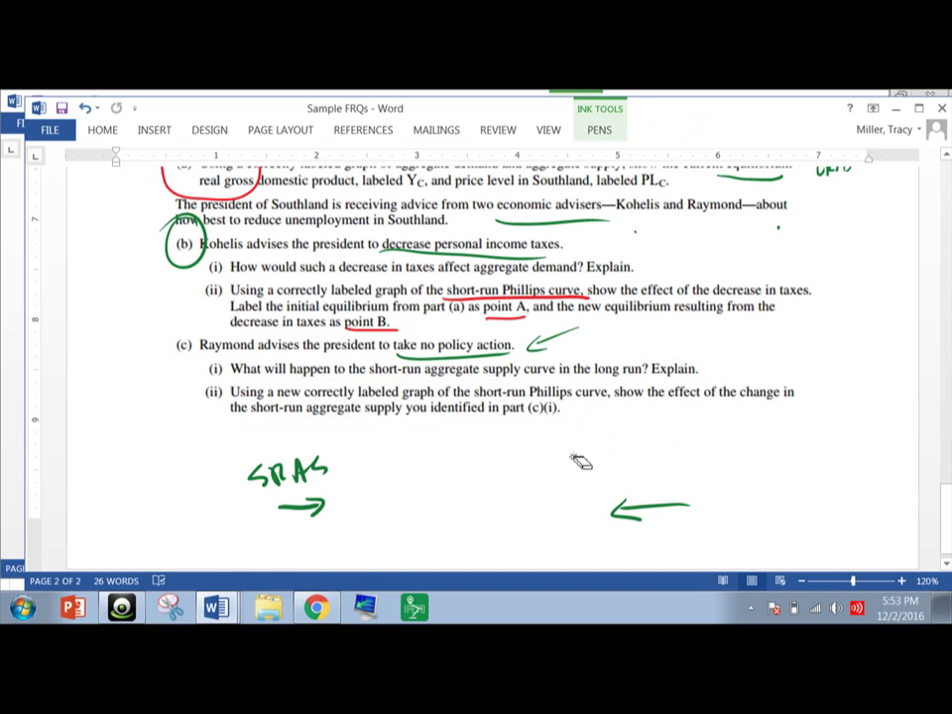
{"action": "left_click_drag", "start_coordinate": [578, 461], "coordinate": [714, 508]}
{"action": "mouse_move", "coordinate": [307, 494]}
{"action": "left_mouse_down"}
{"action": "mouse_move", "coordinate": [223, 466]}
{"action": "mouse_move", "coordinate": [330, 510]}
{"action": "mouse_move", "coordinate": [314, 510]}
{"action": "left_mouse_up"}
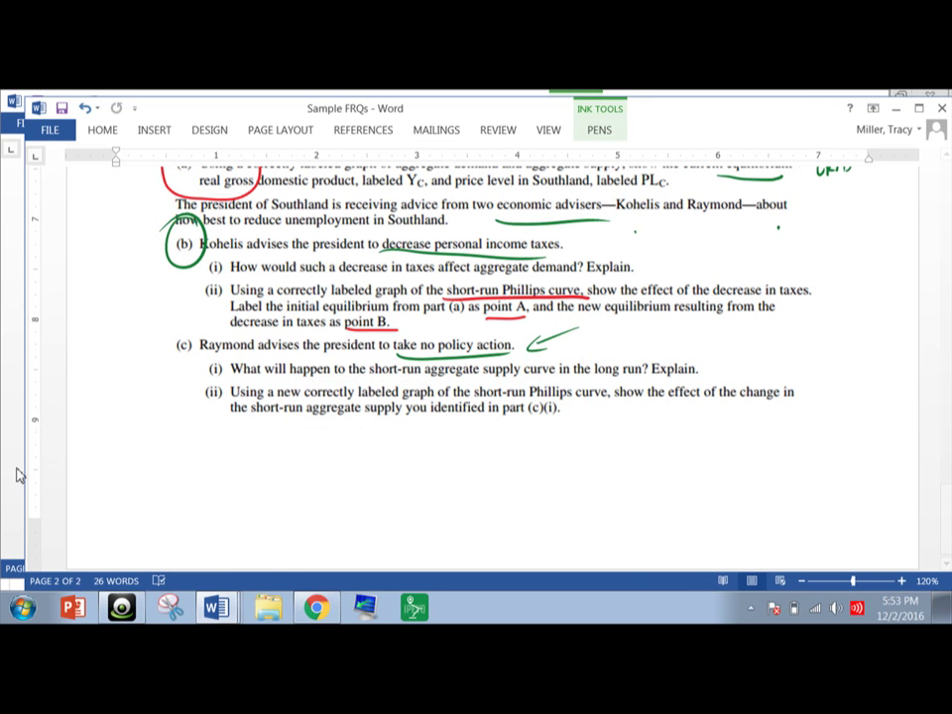
Scroll through the answer key's SRPC graphs, then return to Sample FRQs.
{"action": "key", "text": "alt+Tab"}
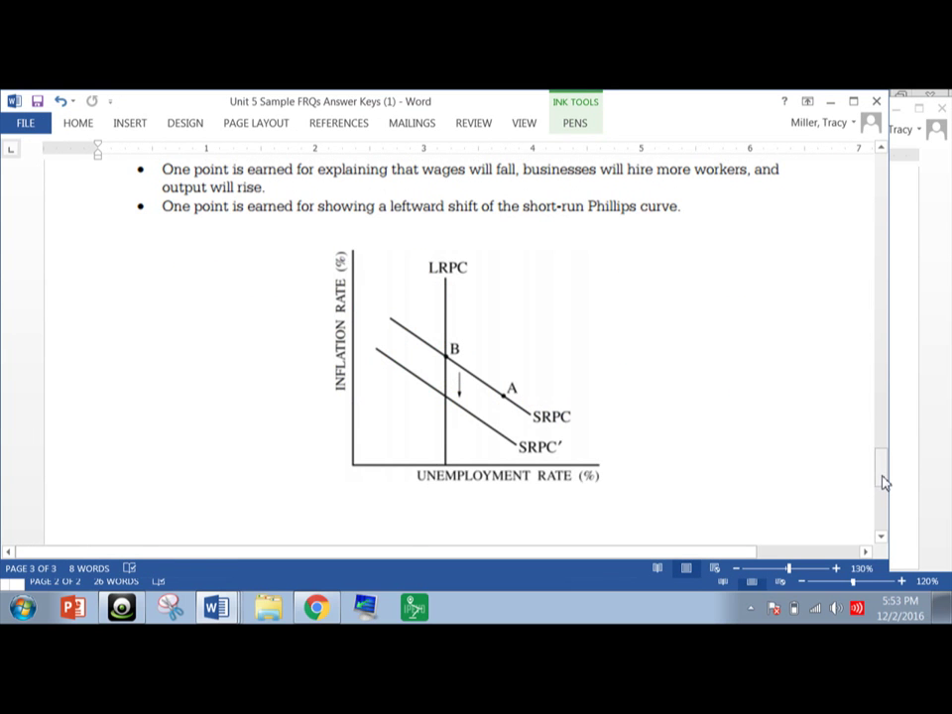
{"action": "mouse_move", "coordinate": [886, 482]}
{"action": "left_mouse_down"}
{"action": "mouse_move", "coordinate": [878, 428]}
{"action": "mouse_move", "coordinate": [885, 484]}
{"action": "left_mouse_up"}
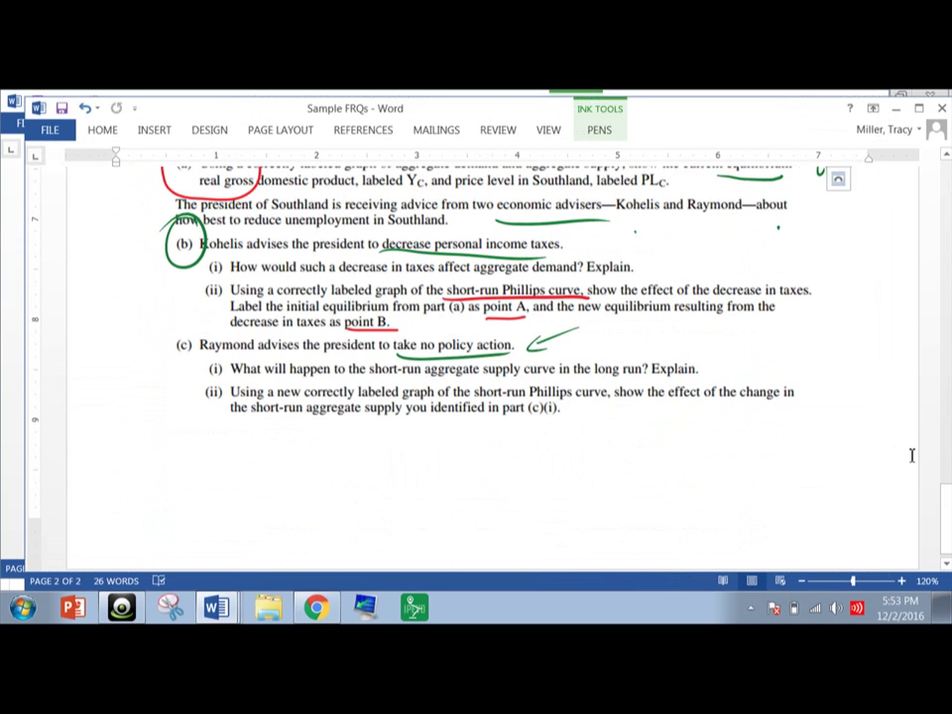
{"action": "left_click_drag", "start_coordinate": [945, 496], "coordinate": [945, 501]}
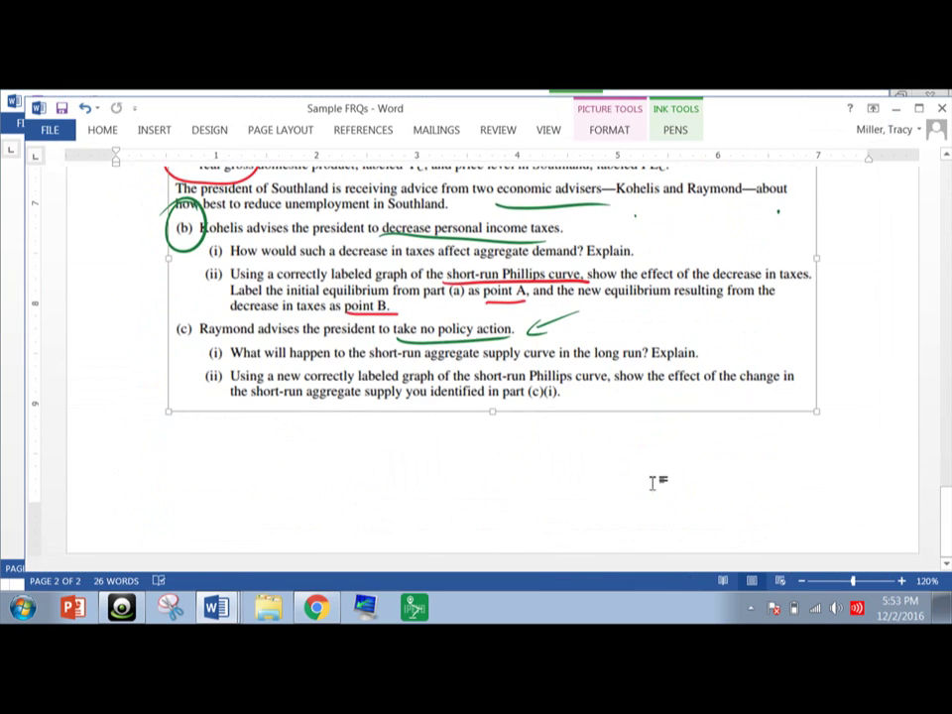
{"action": "left_click", "coordinate": [873, 394]}
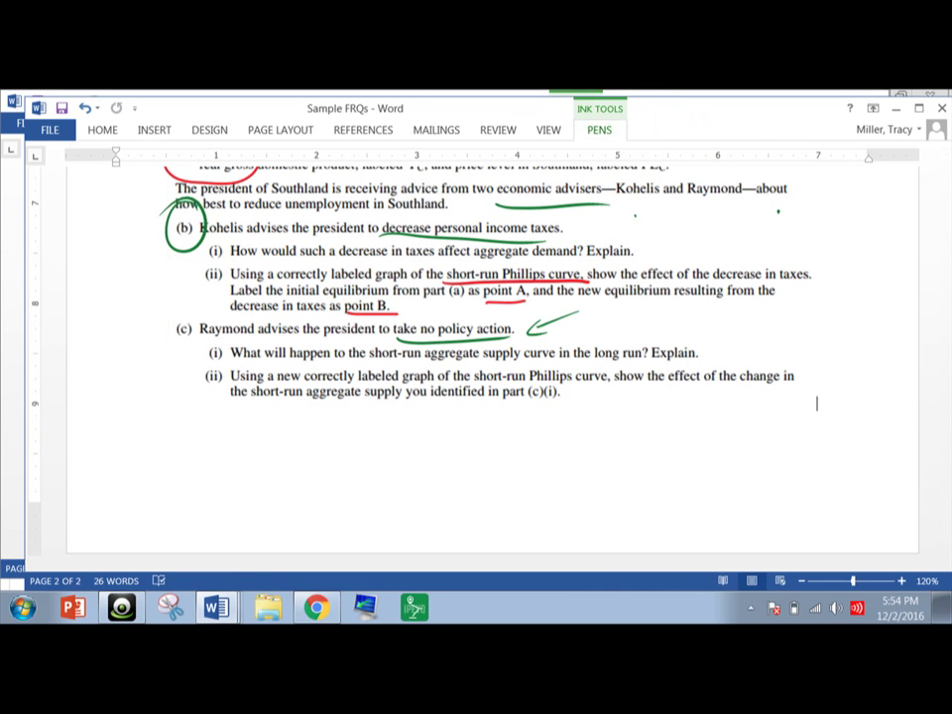
Sketch a Phillips curve graph with axes uE and inf, an SRPC curve, and a leftward-shifted curve with an arrow.
{"action": "mouse_move", "coordinate": [588, 390]}
{"action": "left_mouse_down"}
{"action": "mouse_move", "coordinate": [591, 518]}
{"action": "mouse_move", "coordinate": [754, 506]}
{"action": "left_mouse_up"}
{"action": "left_click_drag", "start_coordinate": [608, 393], "coordinate": [738, 493]}
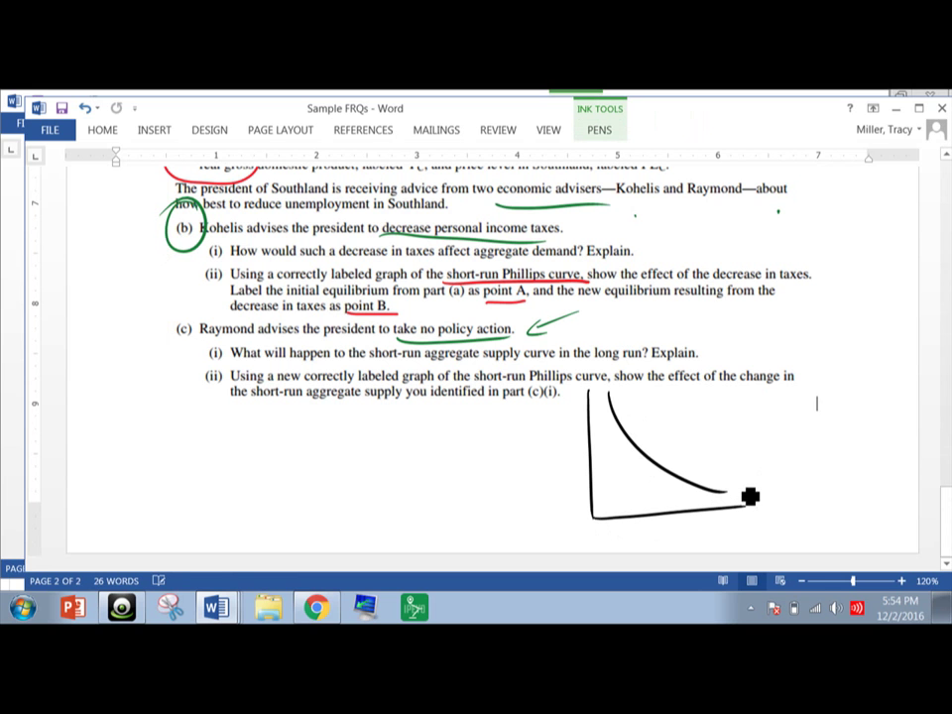
{"action": "mouse_move", "coordinate": [746, 493]}
{"action": "left_mouse_down"}
{"action": "mouse_move", "coordinate": [756, 502]}
{"action": "mouse_move", "coordinate": [776, 482]}
{"action": "mouse_move", "coordinate": [743, 525]}
{"action": "mouse_move", "coordinate": [750, 514]}
{"action": "mouse_move", "coordinate": [770, 522]}
{"action": "mouse_move", "coordinate": [760, 517]}
{"action": "left_mouse_up"}
{"action": "mouse_move", "coordinate": [557, 400]}
{"action": "left_mouse_down"}
{"action": "mouse_move", "coordinate": [561, 415]}
{"action": "mouse_move", "coordinate": [575, 387]}
{"action": "mouse_move", "coordinate": [534, 391]}
{"action": "mouse_move", "coordinate": [568, 344]}
{"action": "mouse_move", "coordinate": [587, 336]}
{"action": "left_mouse_up"}
{"action": "left_click", "coordinate": [575, 404]}
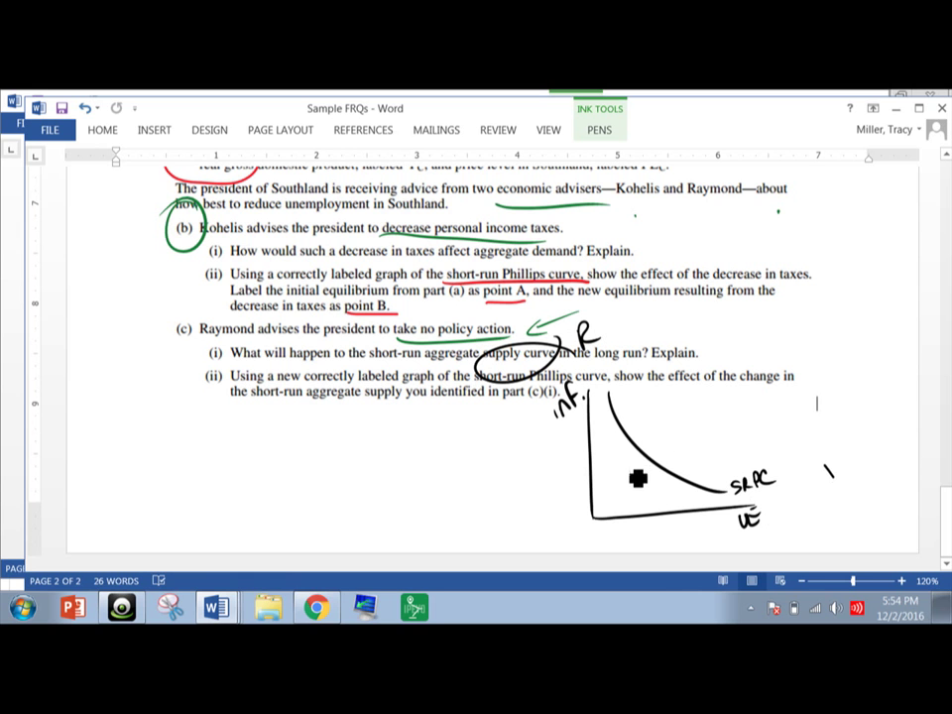
{"action": "left_click_drag", "start_coordinate": [634, 457], "coordinate": [624, 462]}
{"action": "left_click_drag", "start_coordinate": [595, 419], "coordinate": [666, 506]}
Close the calendar, erase the stray green arrow, R and black circle, then circle 'long run?' in part (c)(i).
{"action": "left_click", "coordinate": [899, 606]}
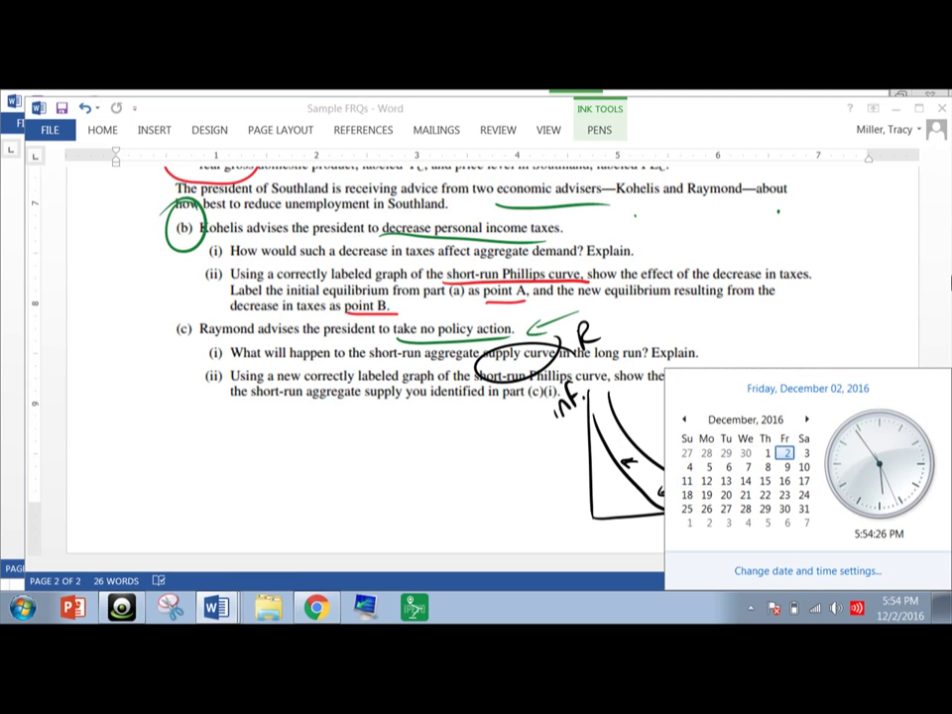
{"action": "left_click", "coordinate": [833, 303]}
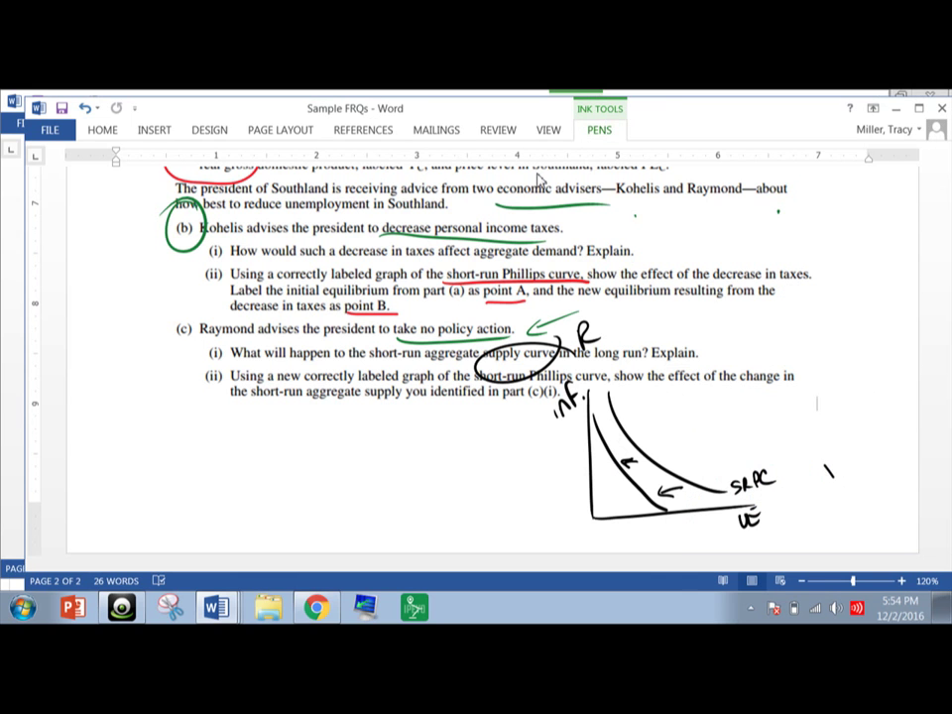
{"action": "mouse_move", "coordinate": [593, 349]}
{"action": "left_mouse_down"}
{"action": "mouse_move", "coordinate": [540, 337]}
{"action": "mouse_move", "coordinate": [644, 352]}
{"action": "left_mouse_up"}
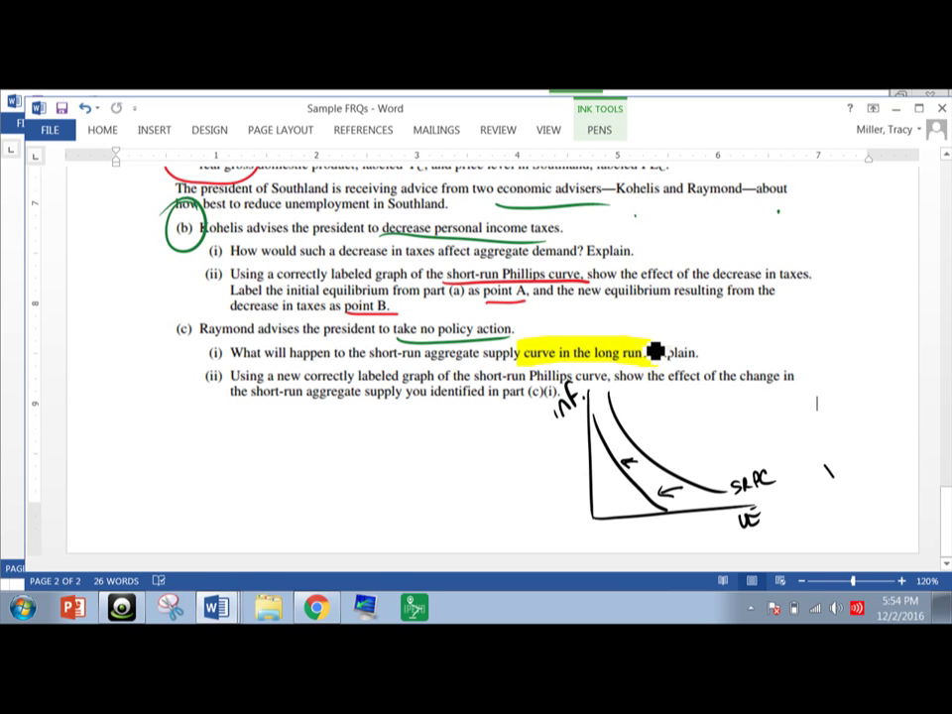
{"action": "mouse_move", "coordinate": [654, 353]}
{"action": "left_mouse_down"}
{"action": "mouse_move", "coordinate": [629, 382]}
{"action": "mouse_move", "coordinate": [602, 354]}
{"action": "left_mouse_up"}
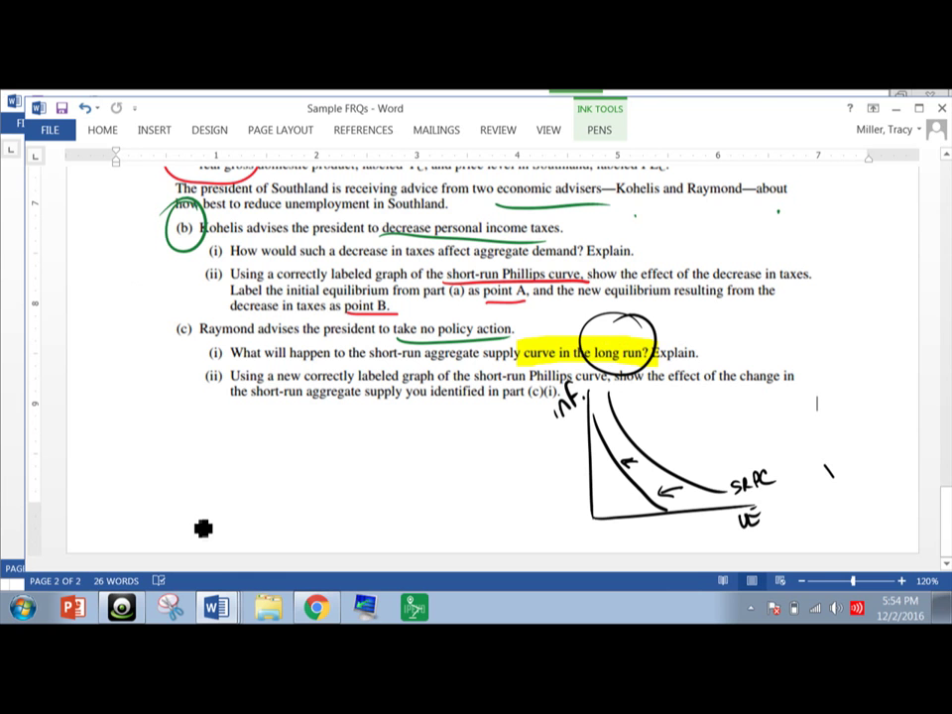
{"action": "key", "text": "alt+Tab"}
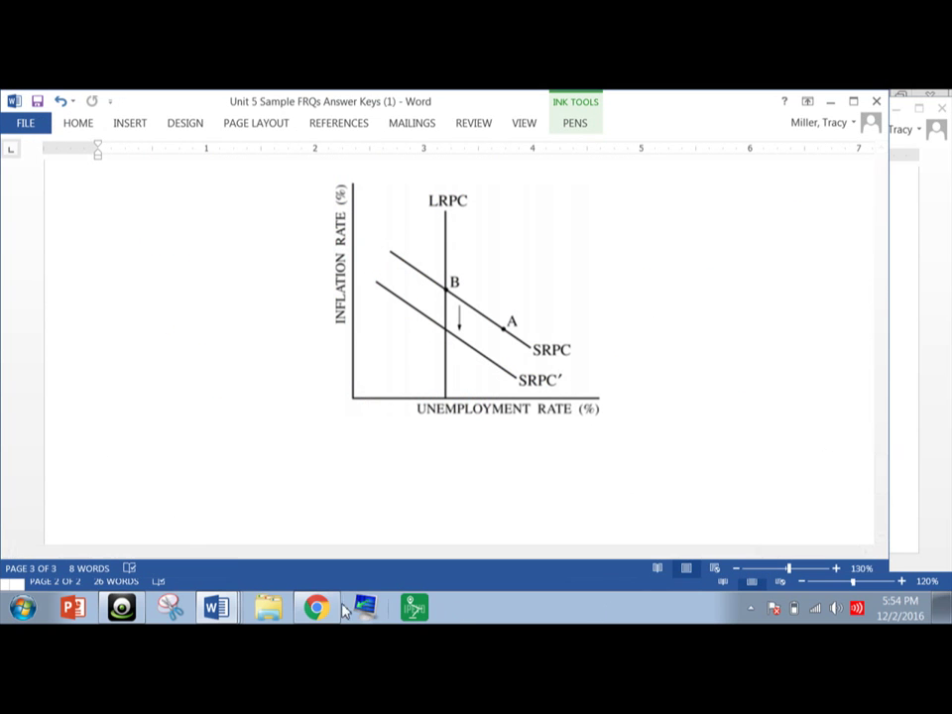
On Document2's AD/AS sketch, draw a red rightward-shifted SRAS line and dot where it meets LRAS.
{"action": "left_click", "coordinate": [223, 608]}
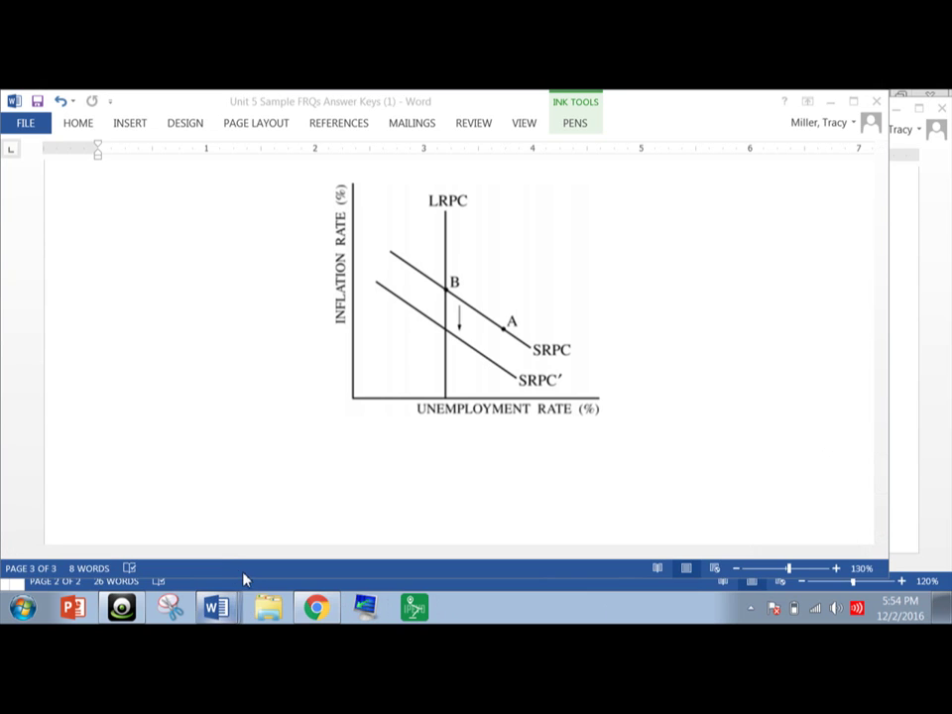
{"action": "left_click", "coordinate": [245, 579]}
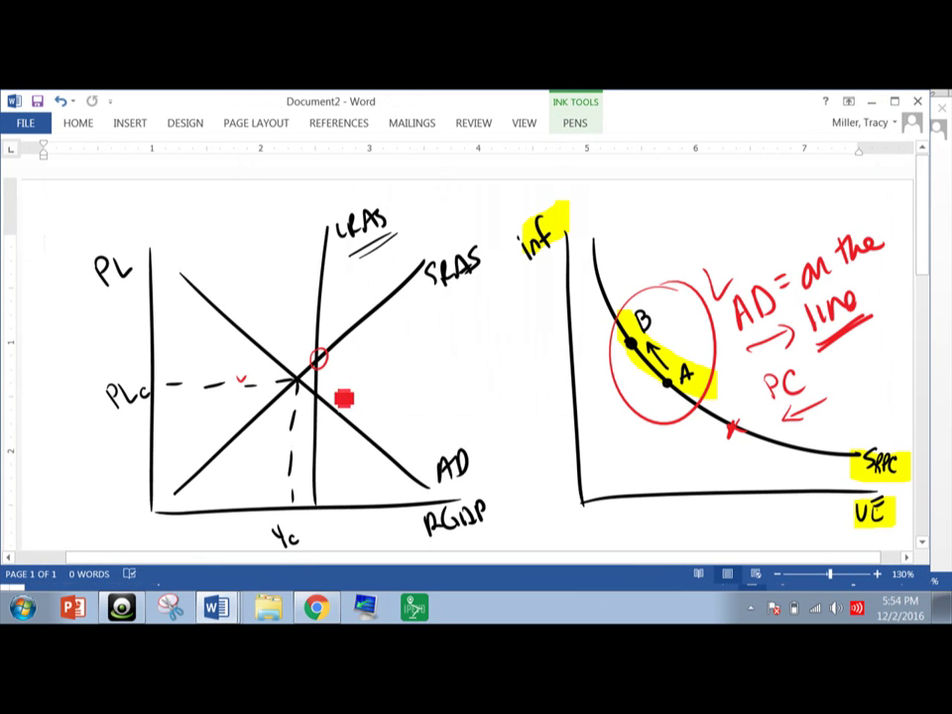
{"action": "left_click_drag", "start_coordinate": [317, 394], "coordinate": [444, 288]}
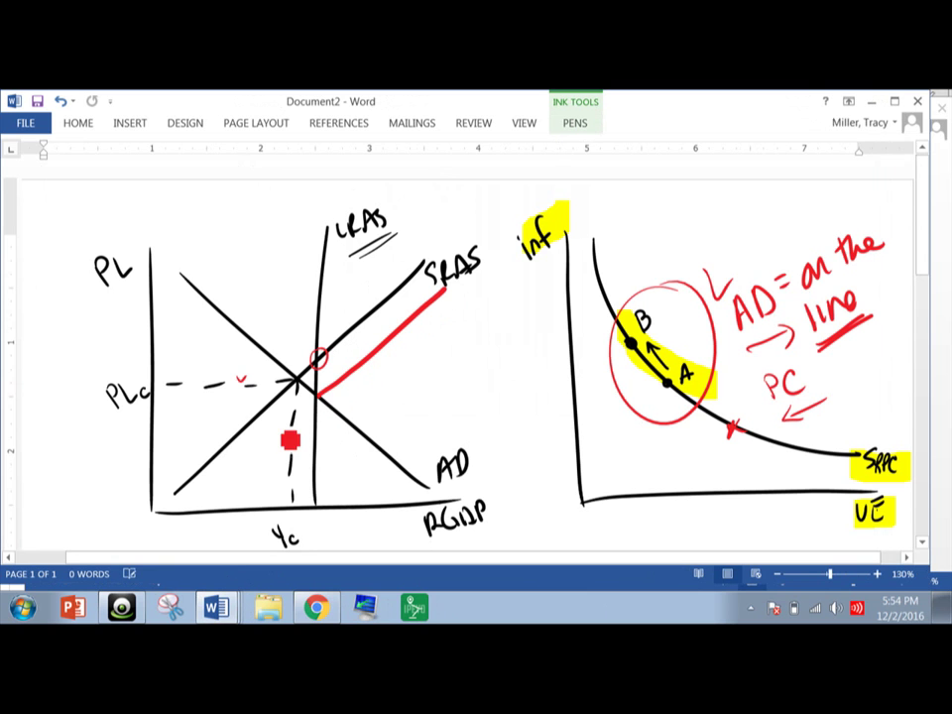
{"action": "left_click_drag", "start_coordinate": [231, 481], "coordinate": [317, 393]}
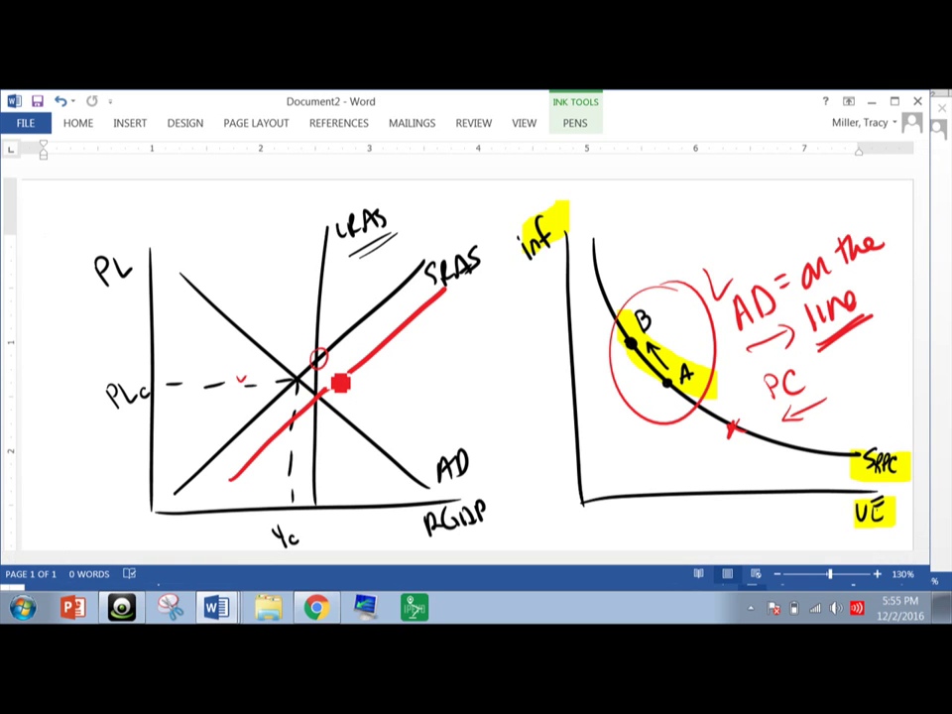
{"action": "left_click", "coordinate": [317, 394]}
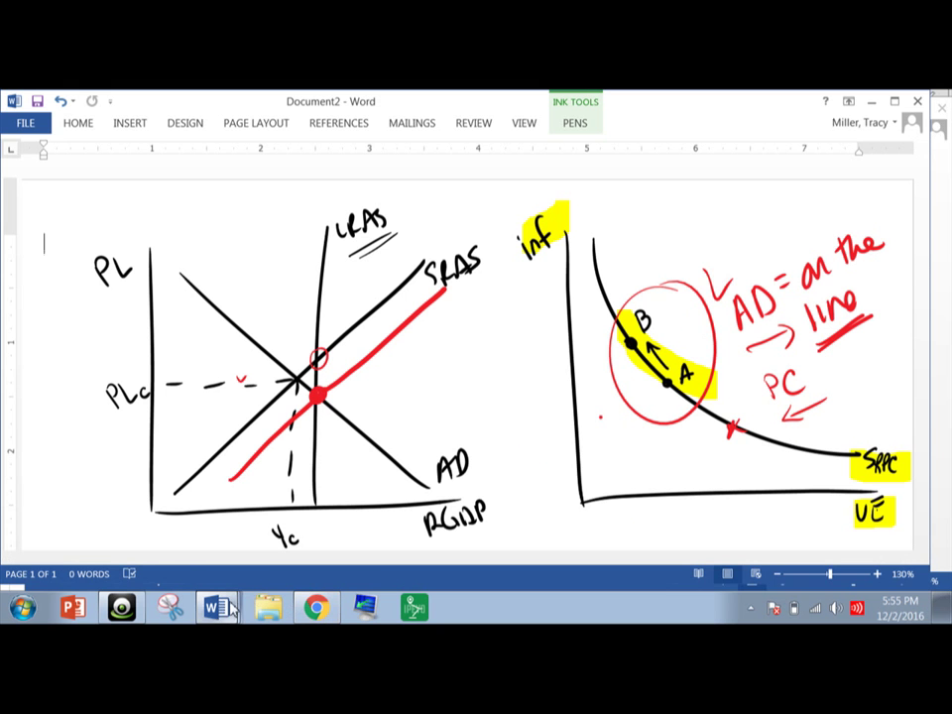
{"action": "left_click", "coordinate": [242, 495]}
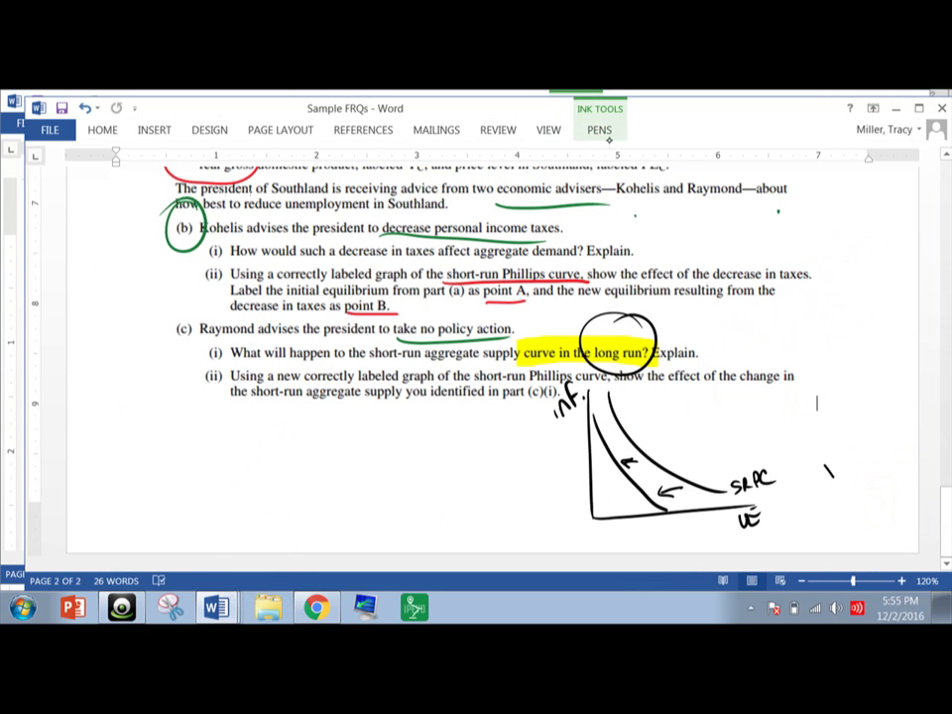
Add a vertical LRPC line, an equilibrium dot, and an 'NRUE = 5%' note linked to 'long run'.
{"action": "left_click_drag", "start_coordinate": [648, 406], "coordinate": [648, 522]}
{"action": "left_click", "coordinate": [639, 488]}
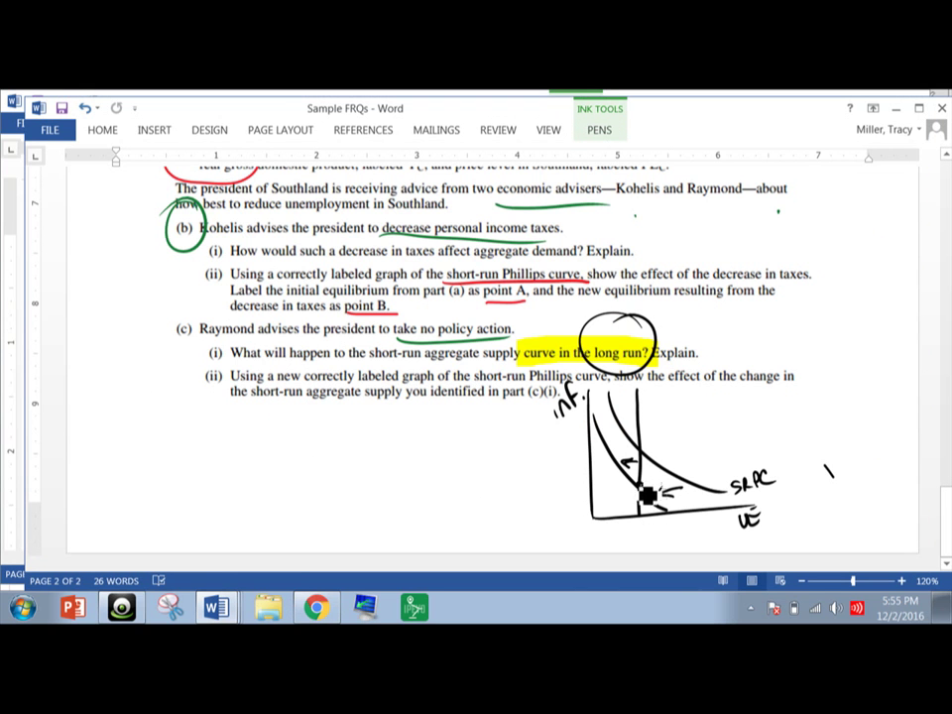
{"action": "mouse_move", "coordinate": [633, 323]}
{"action": "left_mouse_down"}
{"action": "mouse_move", "coordinate": [604, 344]}
{"action": "mouse_move", "coordinate": [663, 325]}
{"action": "mouse_move", "coordinate": [692, 401]}
{"action": "mouse_move", "coordinate": [663, 430]}
{"action": "left_mouse_up"}
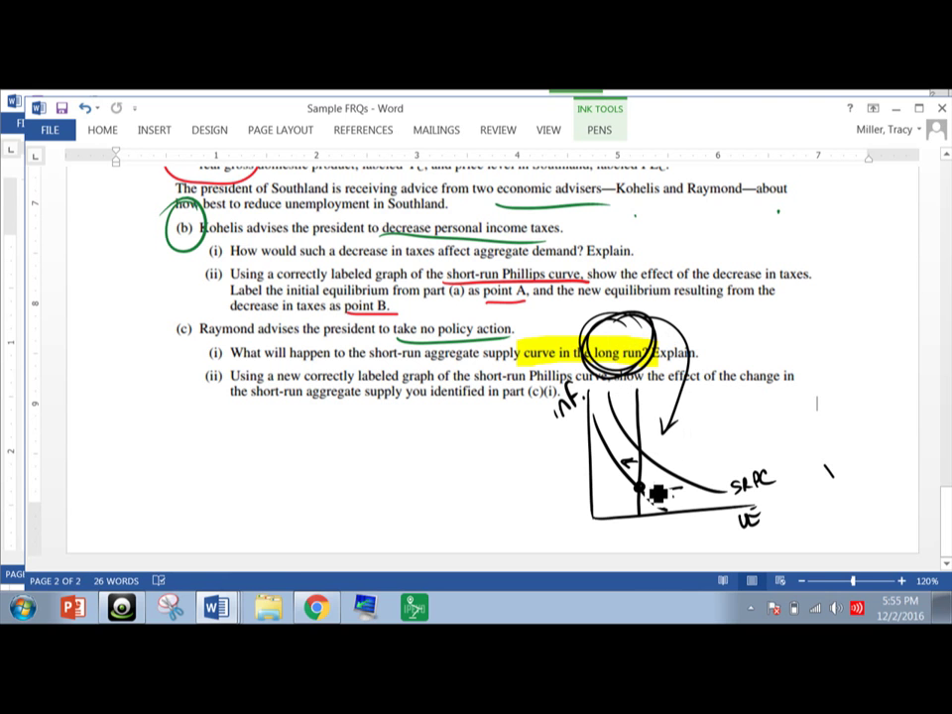
{"action": "mouse_move", "coordinate": [657, 494]}
{"action": "left_mouse_down"}
{"action": "mouse_move", "coordinate": [684, 459]}
{"action": "mouse_move", "coordinate": [745, 416]}
{"action": "mouse_move", "coordinate": [775, 400]}
{"action": "mouse_move", "coordinate": [788, 409]}
{"action": "mouse_move", "coordinate": [758, 314]}
{"action": "mouse_move", "coordinate": [675, 337]}
{"action": "mouse_move", "coordinate": [700, 317]}
{"action": "left_mouse_up"}
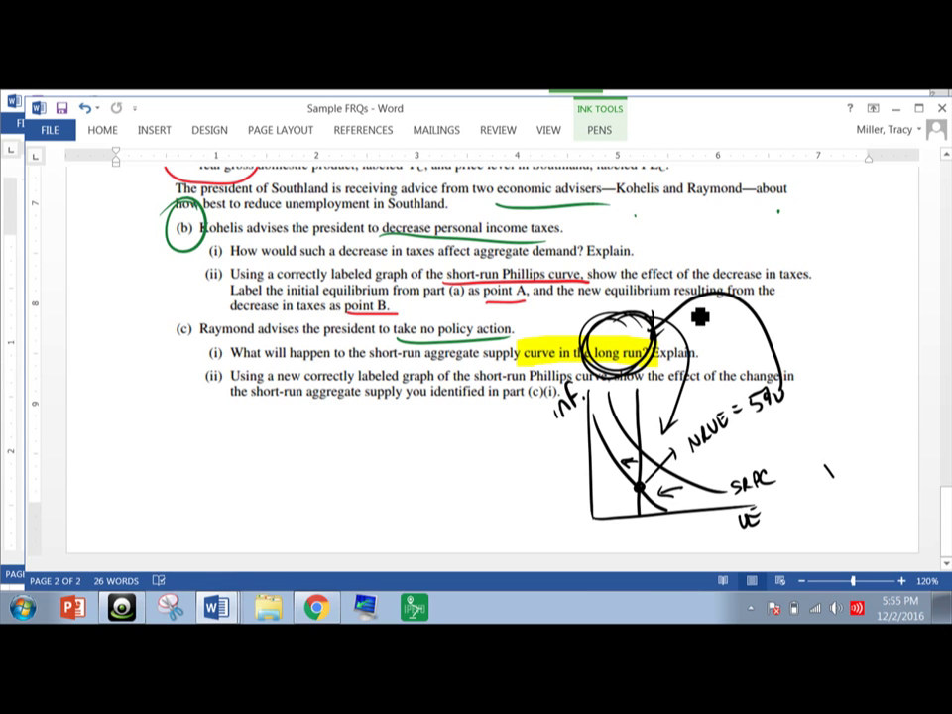
{"action": "mouse_move", "coordinate": [945, 515]}
{"action": "left_mouse_down"}
{"action": "mouse_move", "coordinate": [939, 480]}
{"action": "mouse_move", "coordinate": [938, 530]}
{"action": "left_mouse_up"}
{"action": "left_click_drag", "start_coordinate": [657, 406], "coordinate": [697, 386]}
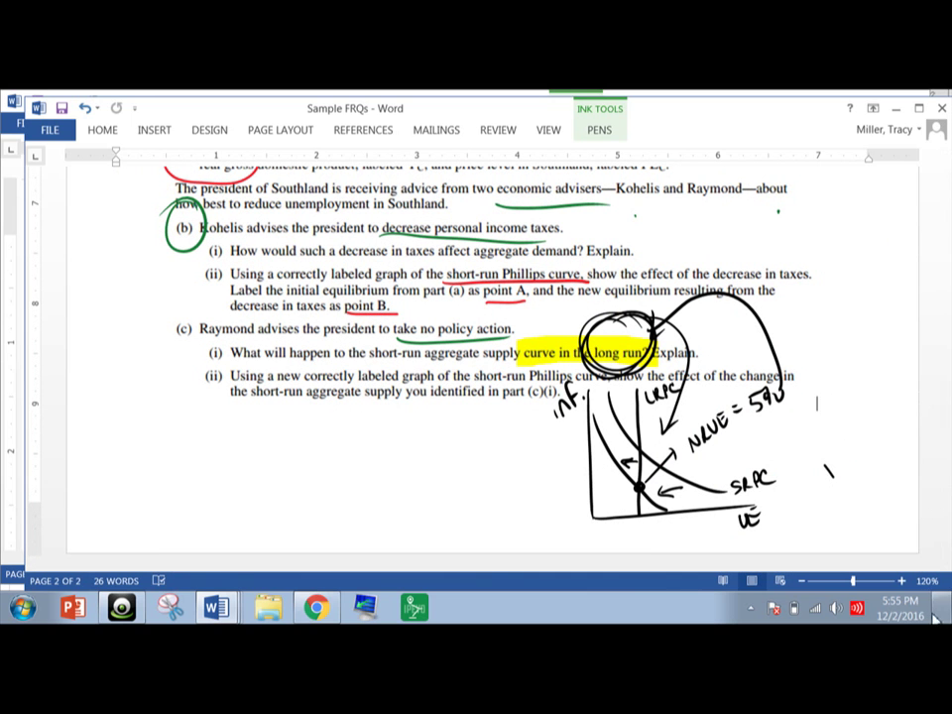
{"action": "mouse_move", "coordinate": [942, 535]}
{"action": "left_mouse_down"}
{"action": "mouse_move", "coordinate": [944, 446]}
{"action": "mouse_move", "coordinate": [935, 555]}
{"action": "left_mouse_up"}
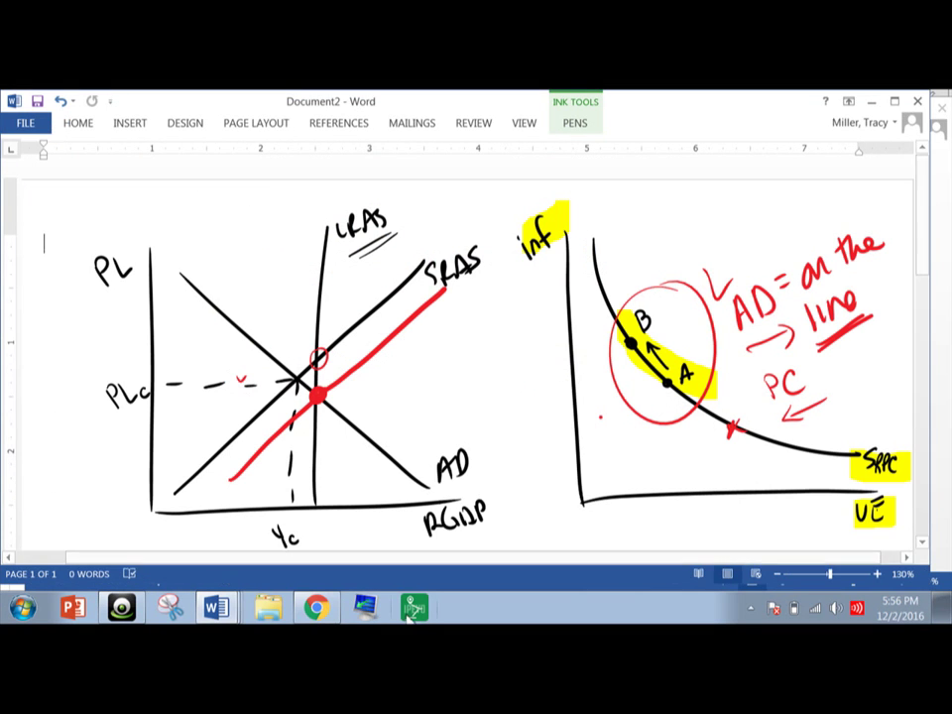
In the answer key, circle the down-arrow below point B and draw red arrows showing SRPC shifting down.
{"action": "left_click", "coordinate": [218, 607]}
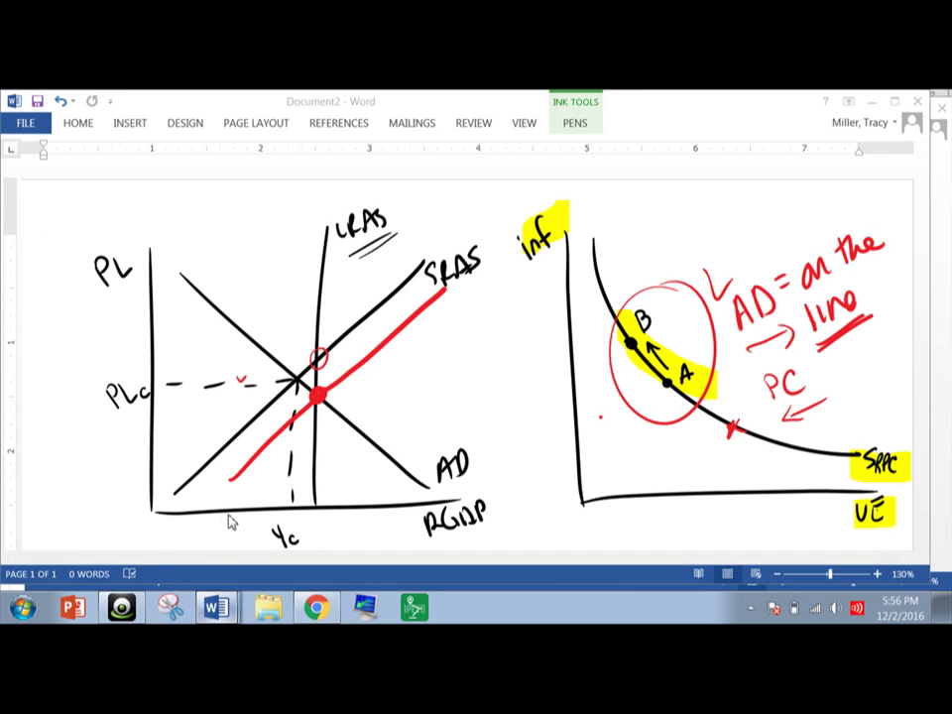
{"action": "key", "text": "alt+Tab"}
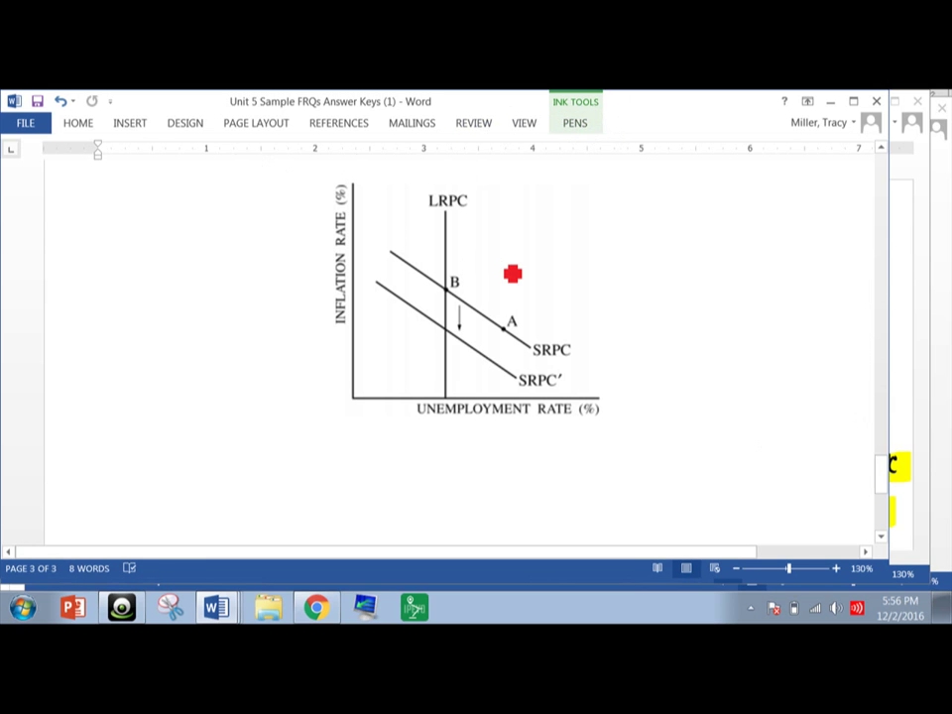
{"action": "left_click_drag", "start_coordinate": [480, 316], "coordinate": [459, 299]}
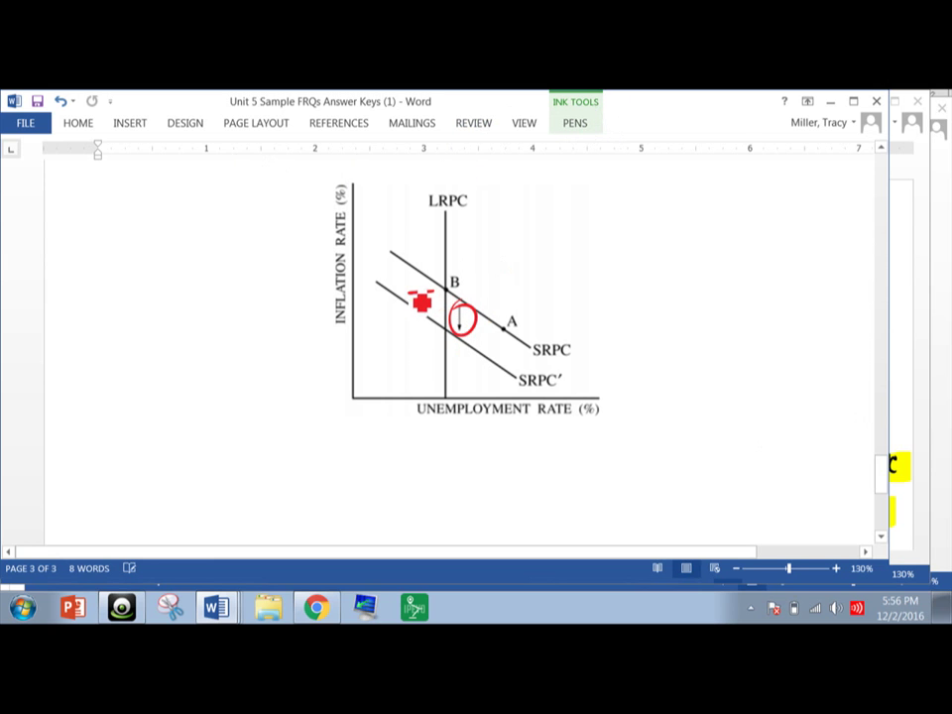
{"action": "mouse_move", "coordinate": [518, 347]}
{"action": "left_mouse_down"}
{"action": "mouse_move", "coordinate": [495, 355]}
{"action": "mouse_move", "coordinate": [517, 336]}
{"action": "left_mouse_up"}
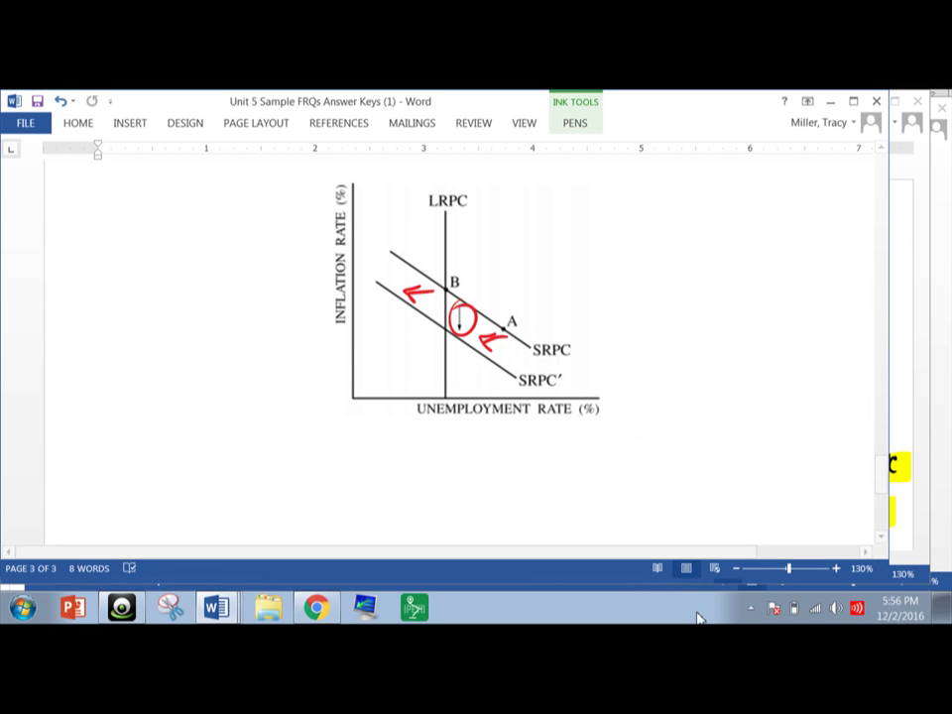
Minimize Document2 and bring the Sample FRQs document back to the front.
{"action": "left_click", "coordinate": [902, 438]}
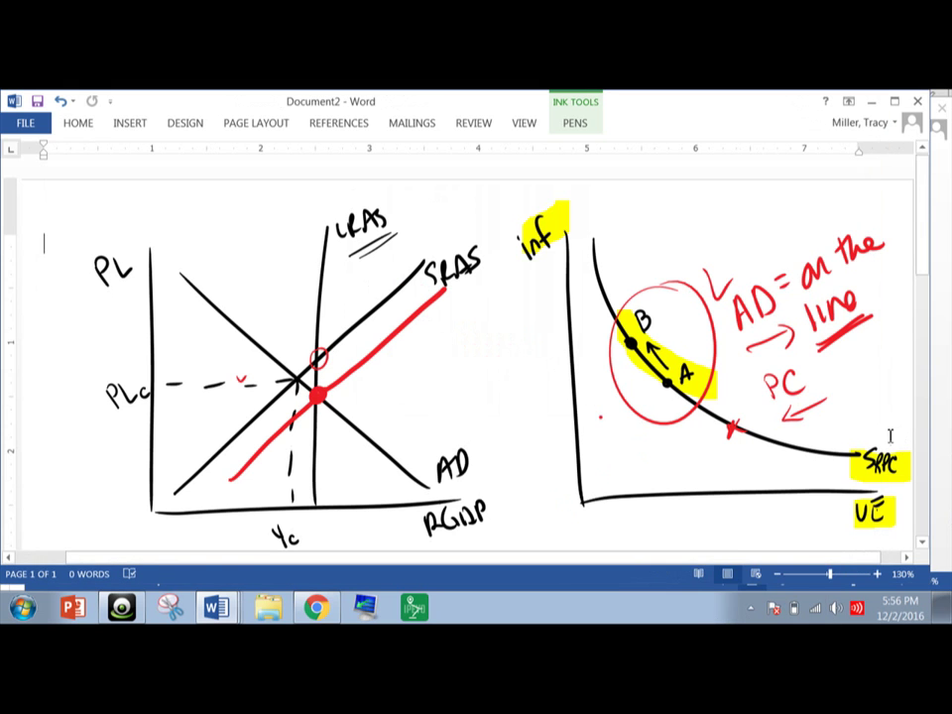
{"action": "left_click", "coordinate": [871, 102]}
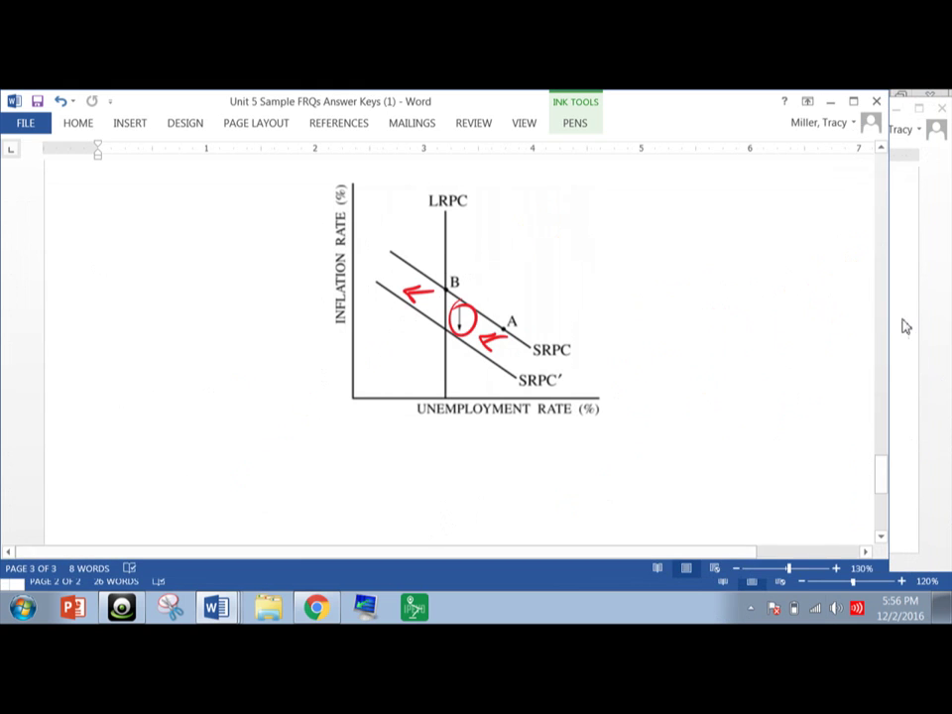
{"action": "left_click", "coordinate": [218, 610]}
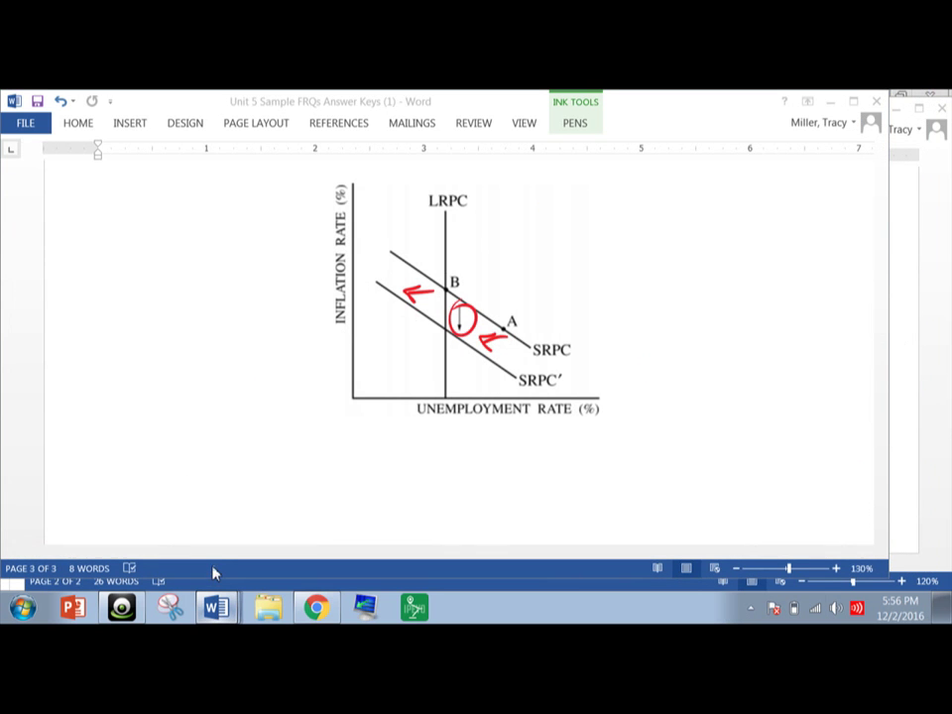
{"action": "left_click", "coordinate": [222, 528]}
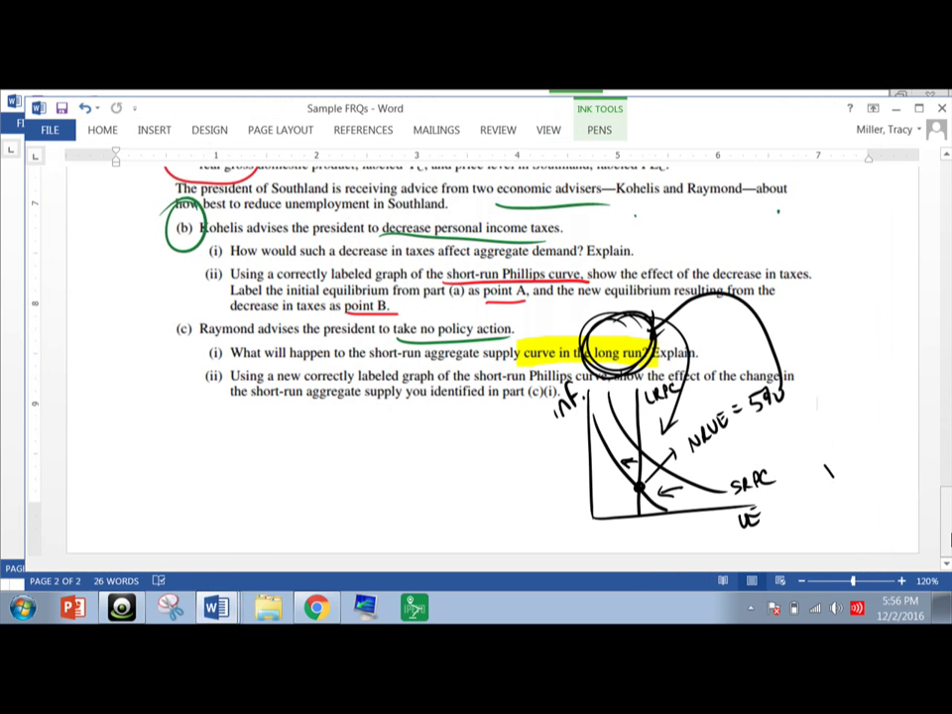